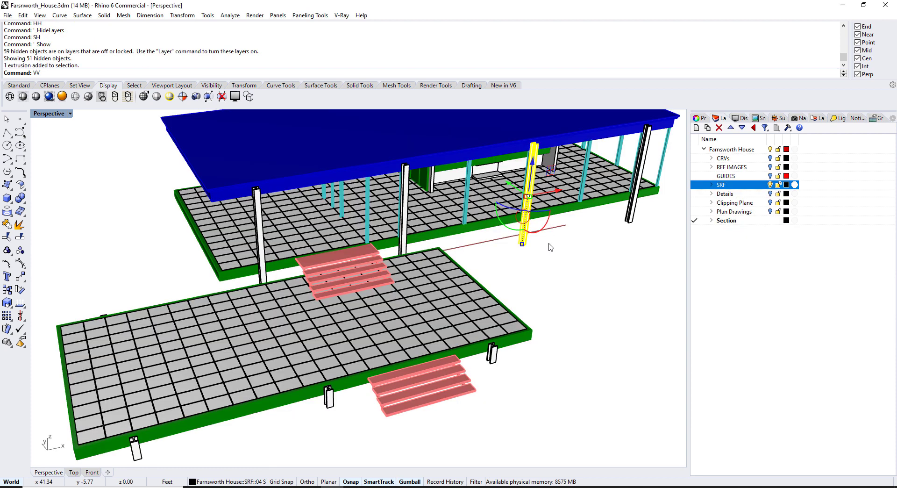
Isolate the selected objects' layers with VV and inspect the VC alias's screenshot macro
key(Return)
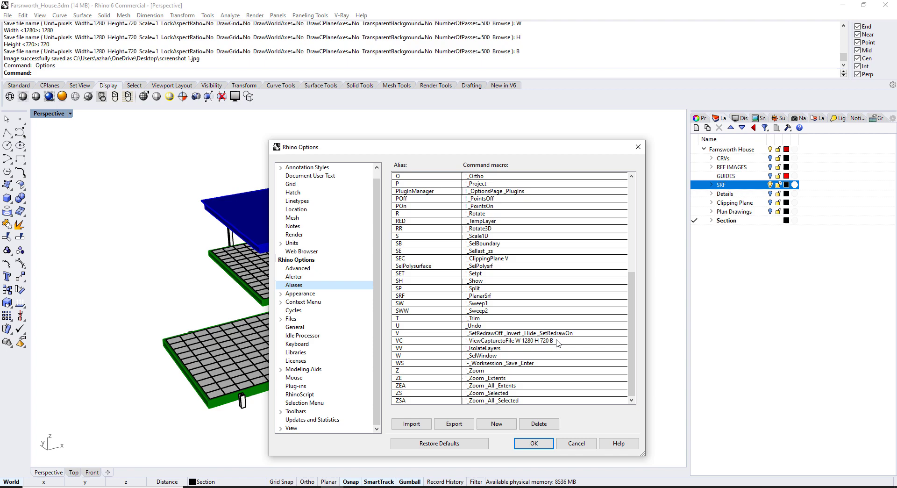
double_click(544, 341)
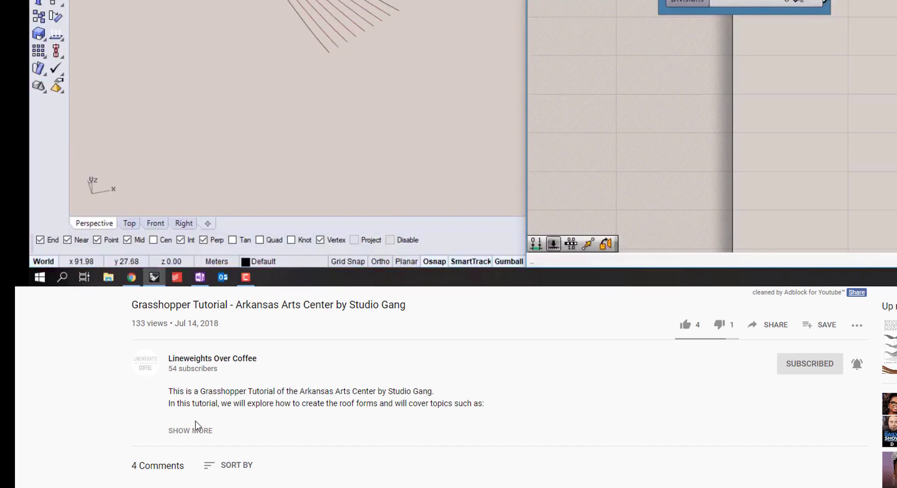
From the video description, open the tutorial files download page and enter your name and e-mail
click(193, 428)
scroll(198, 416, down, 10)
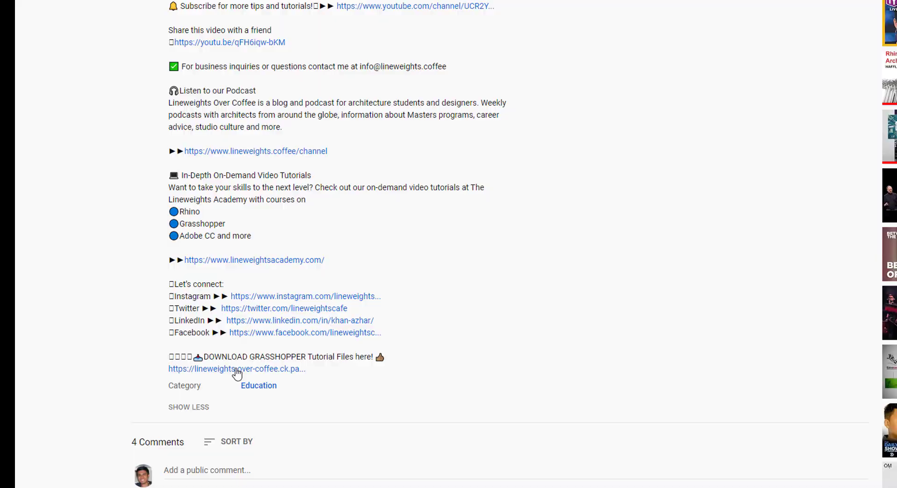
click(237, 370)
text(Azhar)
key(Tab)
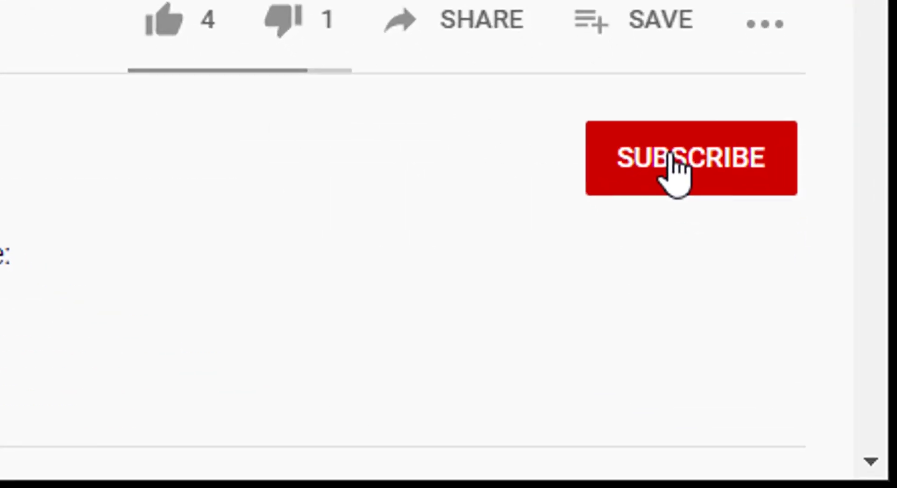
Subscribe to Lineweights Over Coffee with the notification bell set to All
click(777, 454)
click(814, 457)
click(708, 253)
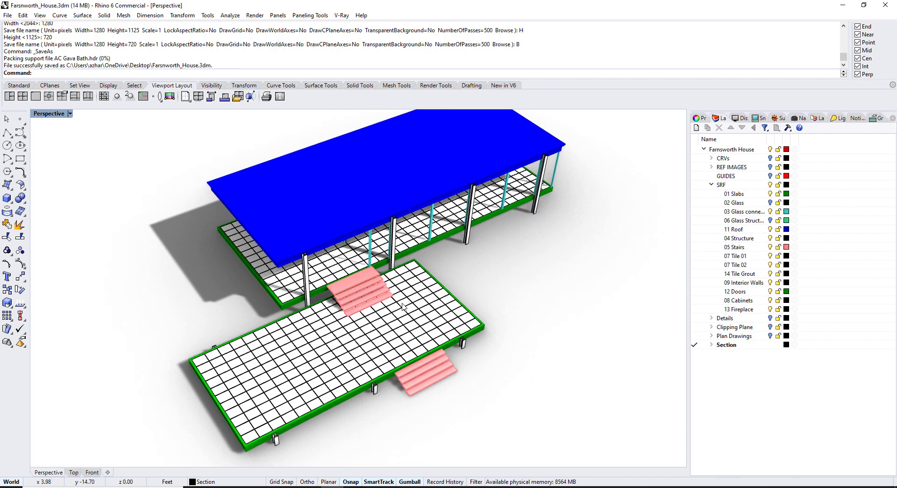
Cycle the Perspective view through Shaded, Wireframe and Rendered using Ctrl+Alt+S, W and R
shift+right_drag(404, 306, 379, 282)
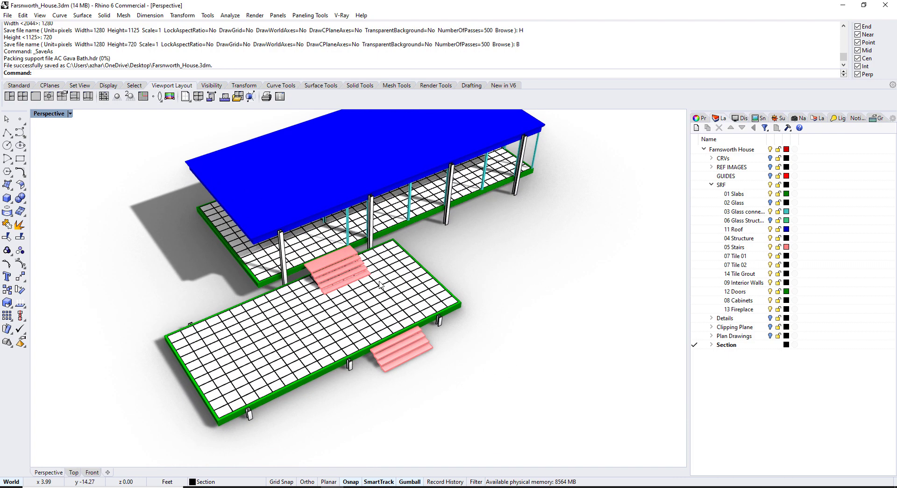
key(ctrl+alt+s)
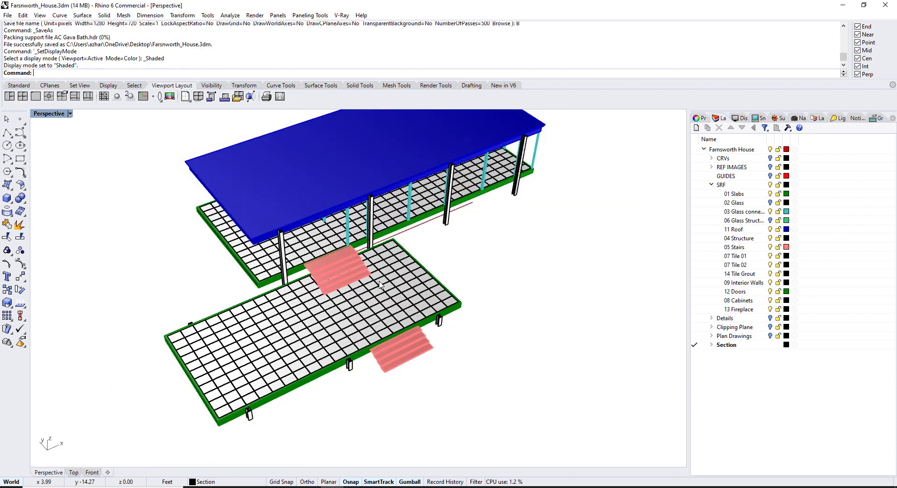
shift+right_drag(380, 284, 388, 265)
key(ctrl+alt+w)
key(ctrl+alt+r)
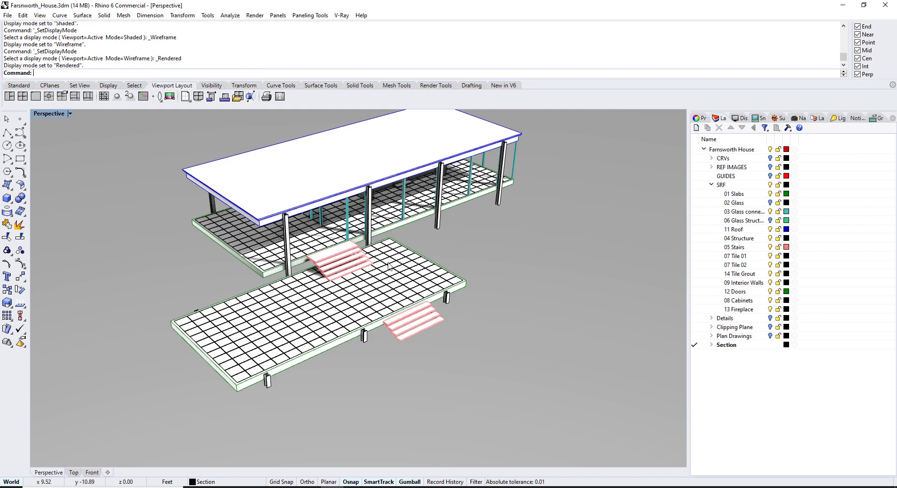
right_drag(388, 265, 374, 277)
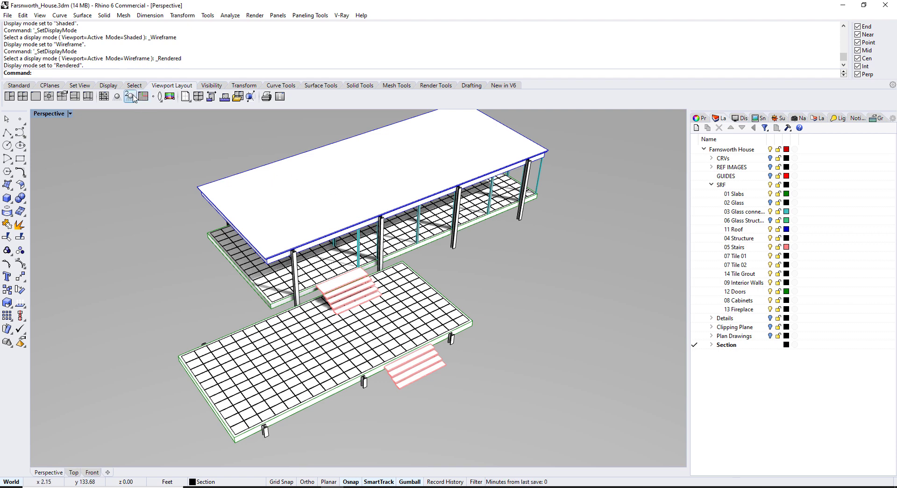
Switch among Shaded, Wireframe and Rendered using the Display toolbar icons
click(107, 85)
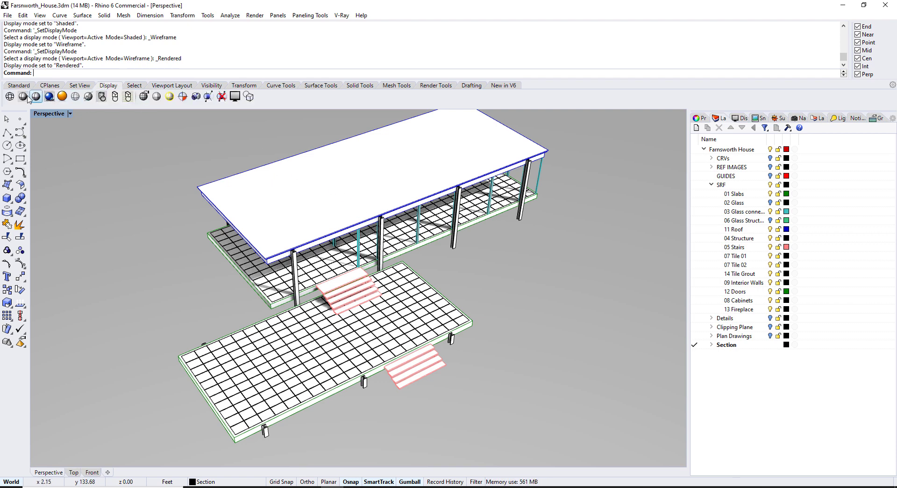
click(10, 97)
click(9, 97)
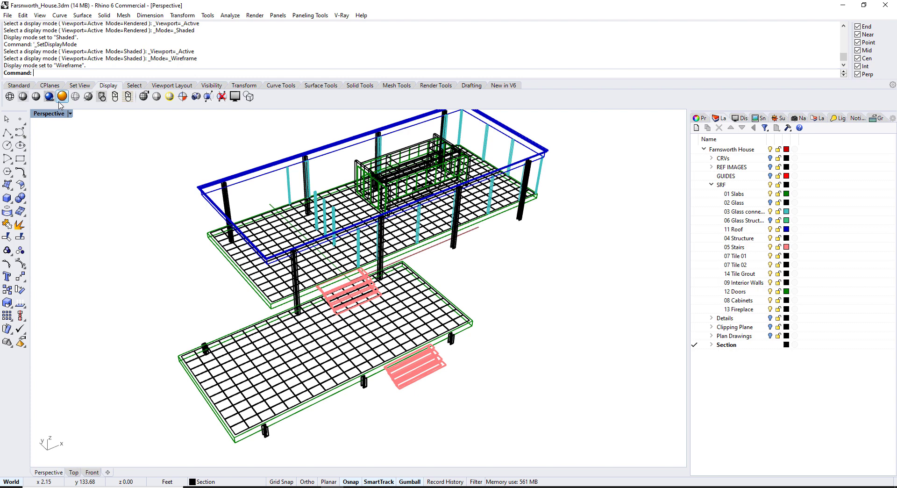
click(62, 96)
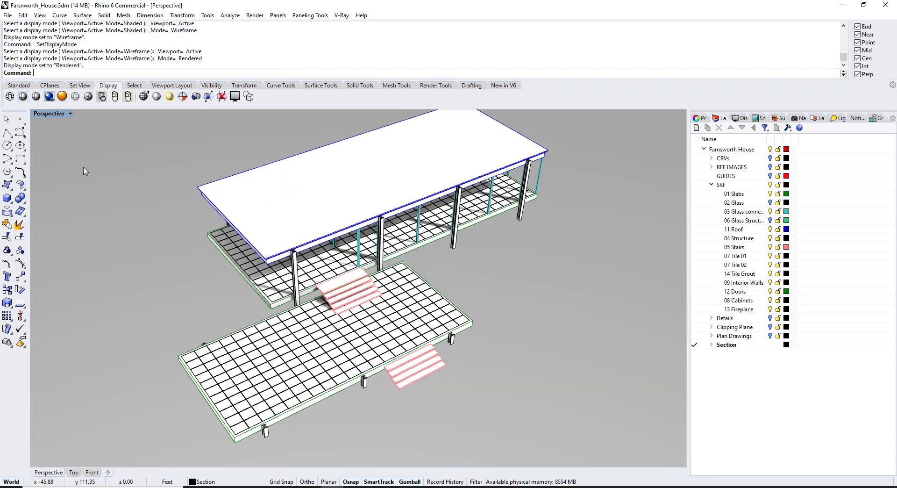
Cycle through Wireframe and Shaded again, ending in Rendered display
shift+right_drag(186, 207, 183, 196)
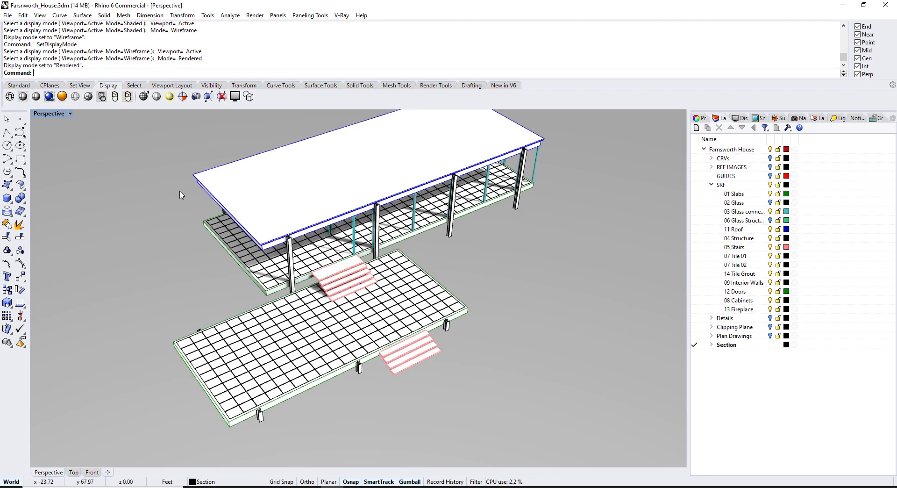
key(ctrl+alt+w)
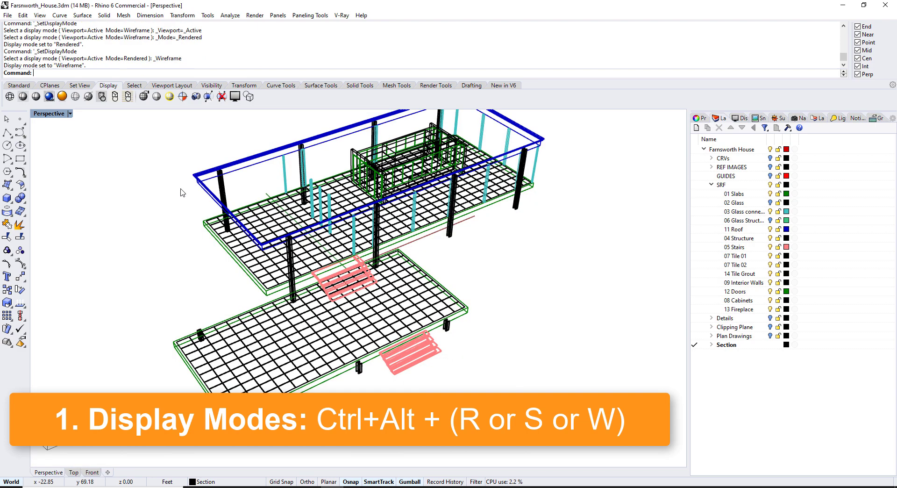
key(ctrl+alt+s)
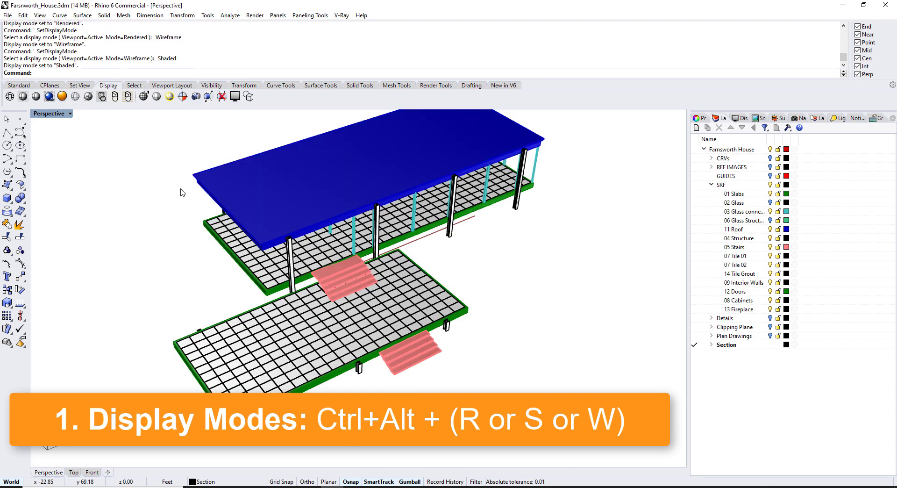
key(ctrl+alt+r)
mouse_move(232, 199)
right_down()
mouse_move(220, 206)
mouse_move(181, 194)
mouse_move(178, 225)
right_up()
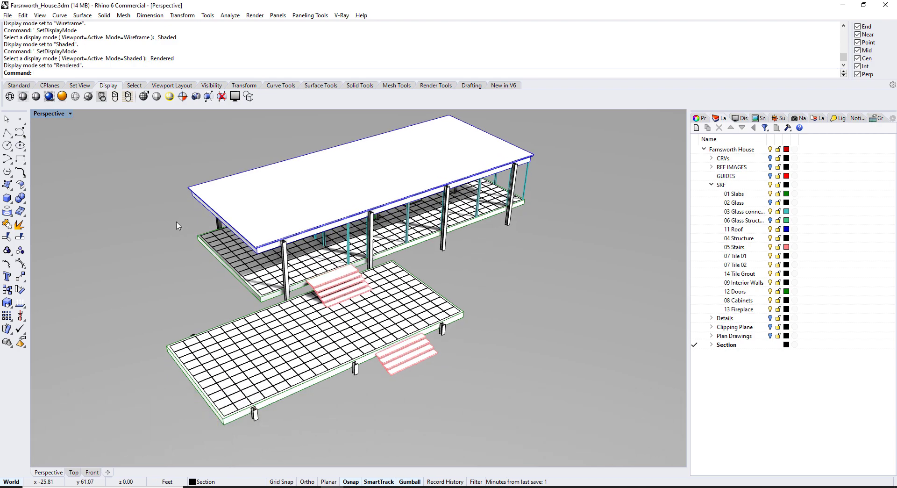
Switch the house between Color and Shaded display, ending in Color from a near-frontal view
key(ctrl+alt+c)
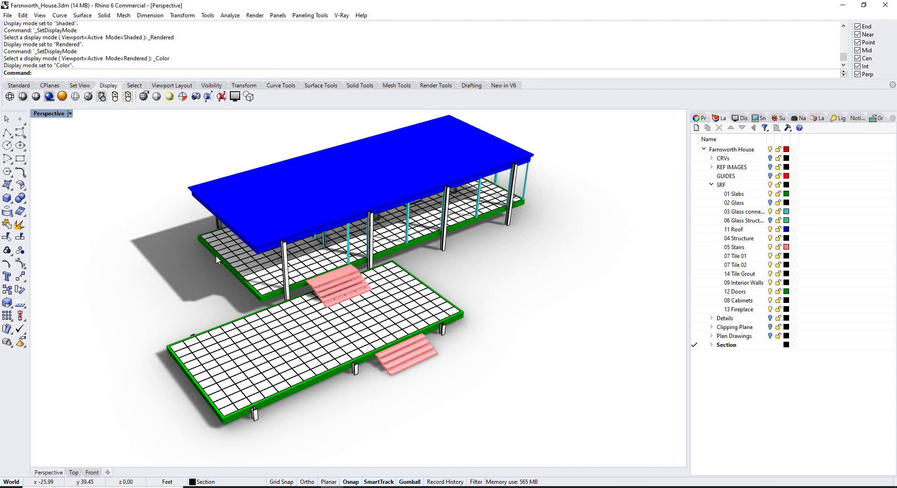
key(ctrl+alt+s)
scroll(332, 280, up, 6)
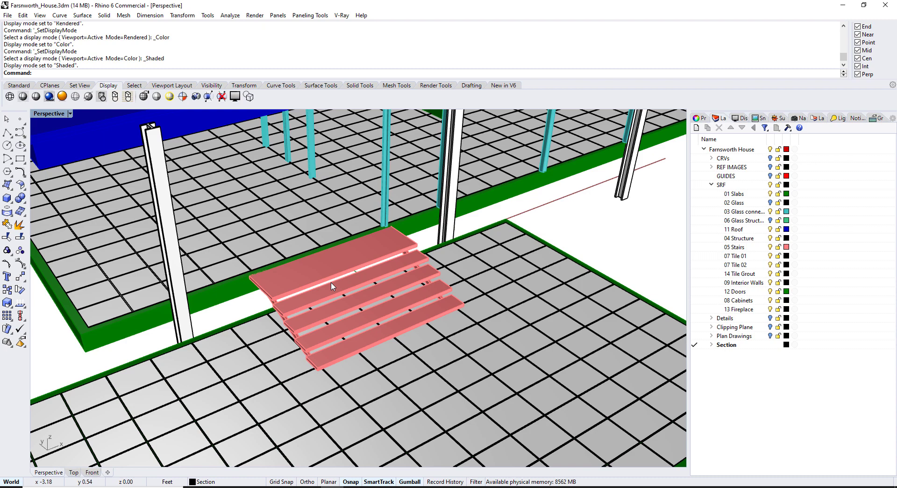
scroll(343, 269, down, 5)
key(ctrl+alt+c)
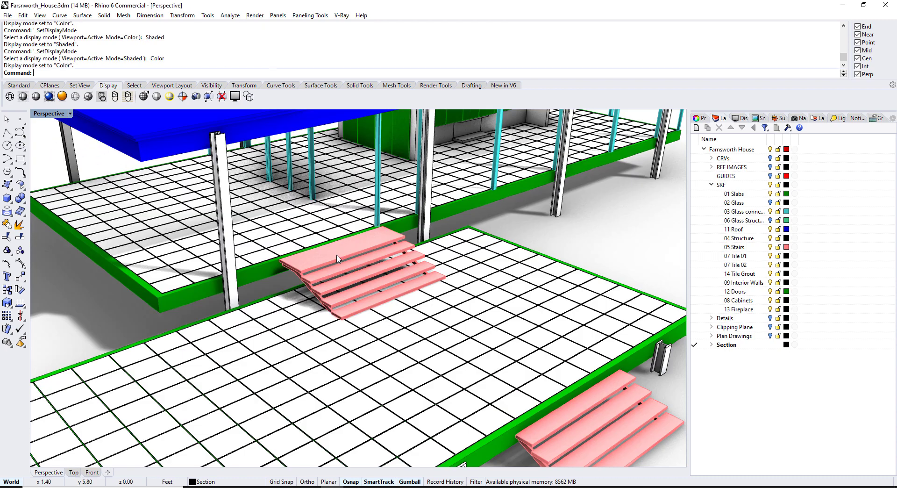
right_drag(348, 240, 330, 256)
scroll(305, 238, down, 3)
scroll(361, 246, down, 4)
Preview the house in Blue, CAD, Cardboard and Wireframe display modes
key(ctrl+alt+b)
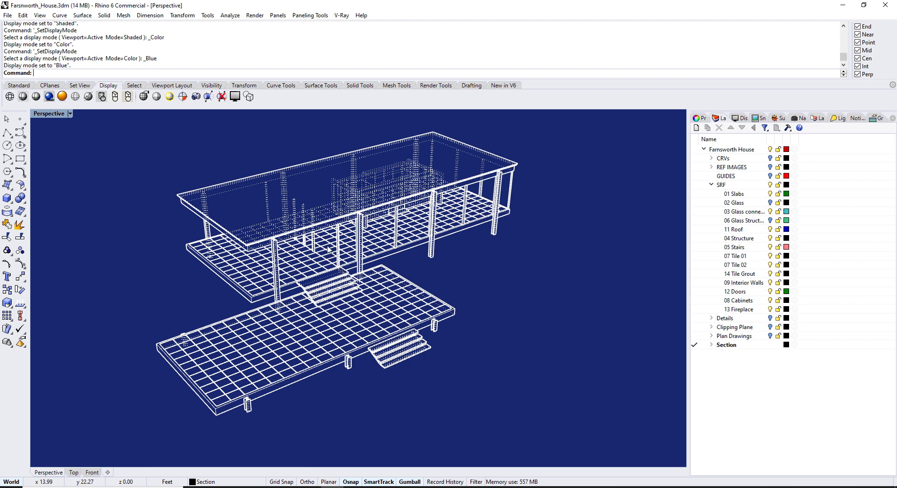
key(ctrl+alt+c)
right_drag(328, 245, 298, 274)
key(ctrl+alt+b)
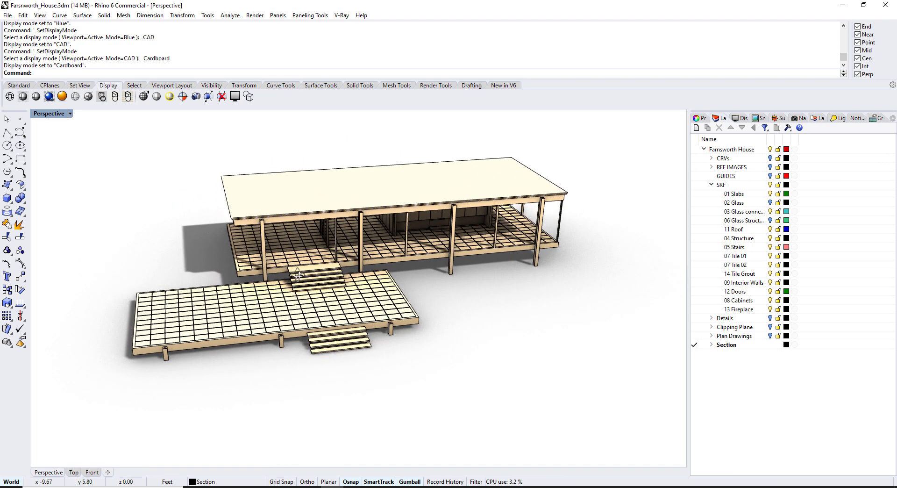
key(ctrl+alt+w)
Alternate among Pen, Shaded, Color and Wireframe display, finishing in Shaded
key(ctrl+alt+p)
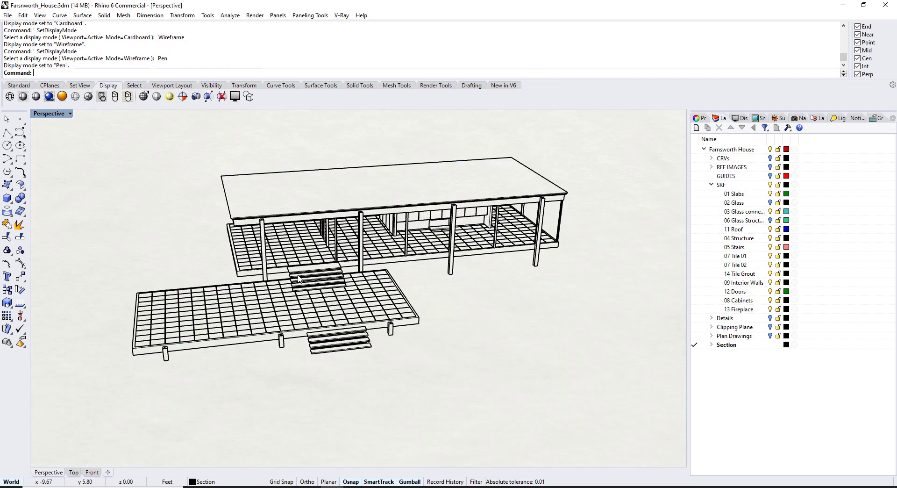
key(ctrl+alt+s)
key(ctrl+alt+p)
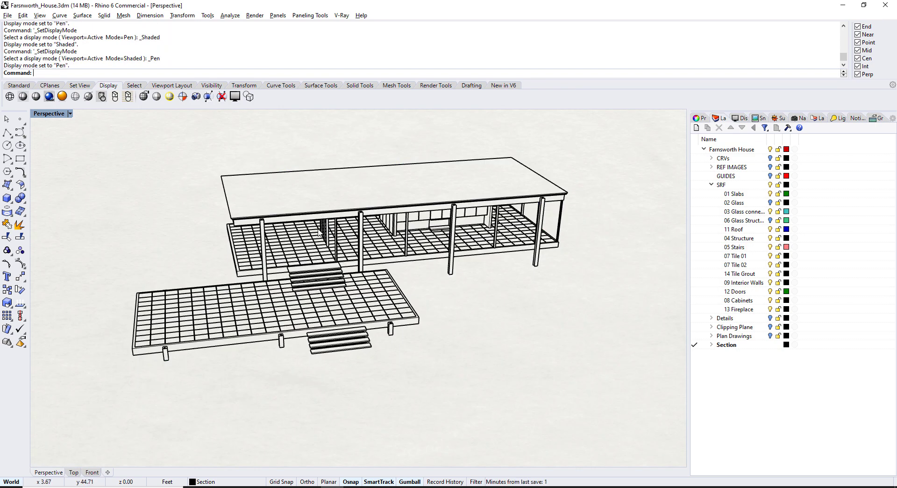
key(ctrl+alt+s)
key(ctrl+alt+c)
key(ctrl+alt+p)
key(ctrl+alt+w)
key(ctrl+alt+s)
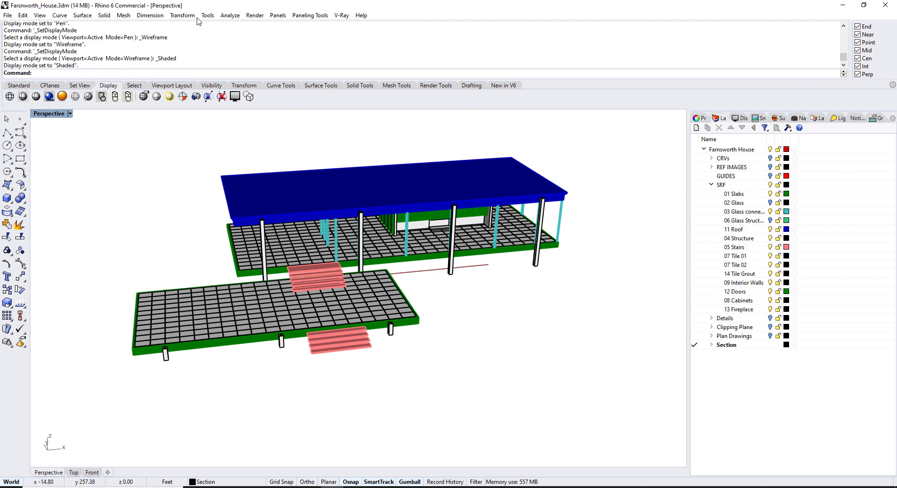
click(207, 16)
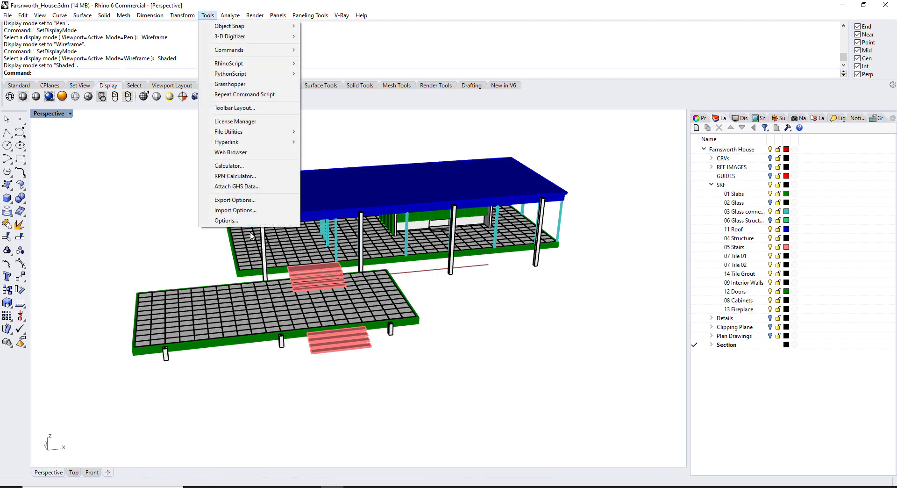
click(234, 220)
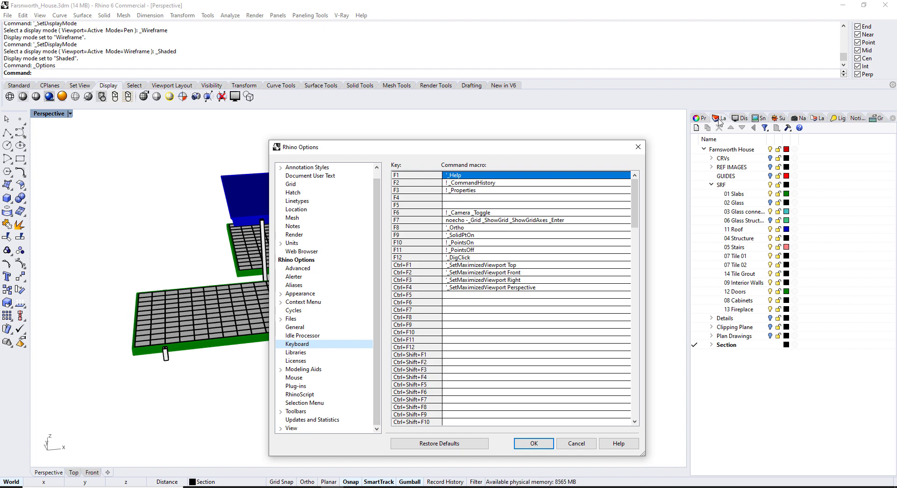
drag(635, 192, 638, 328)
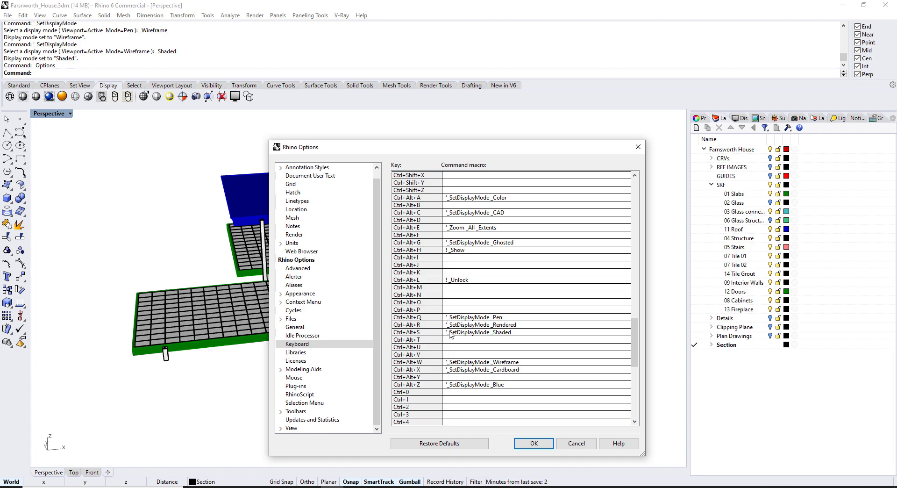
click(534, 444)
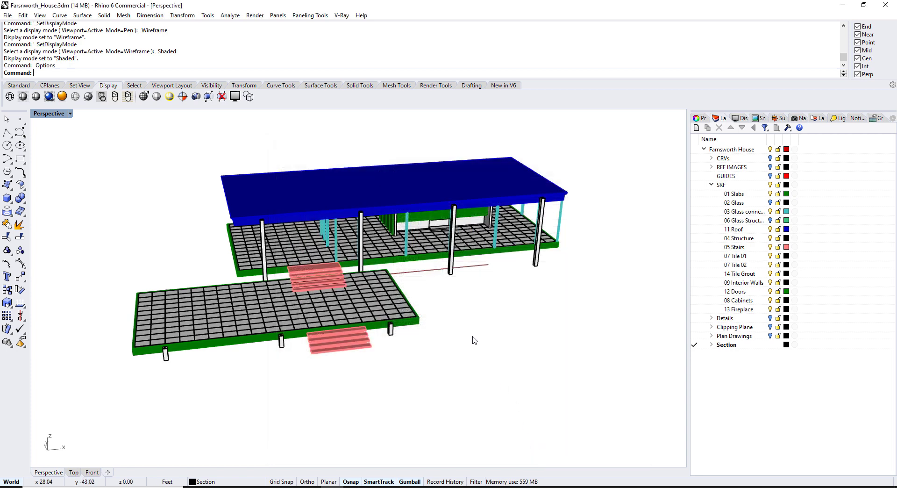
Fill the screen with the Perspective view, orbit the house, and switch to shadowed Cardboard display
key(ctrl+shift+f)
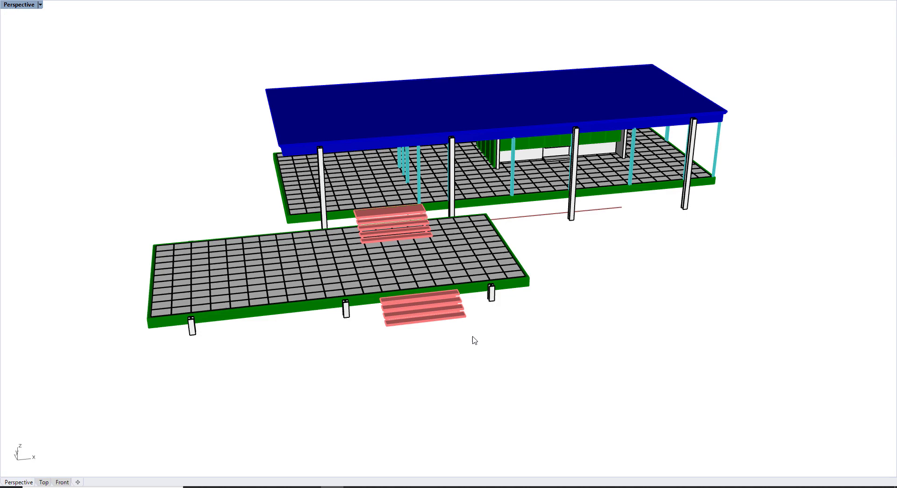
right_drag(458, 324, 466, 318)
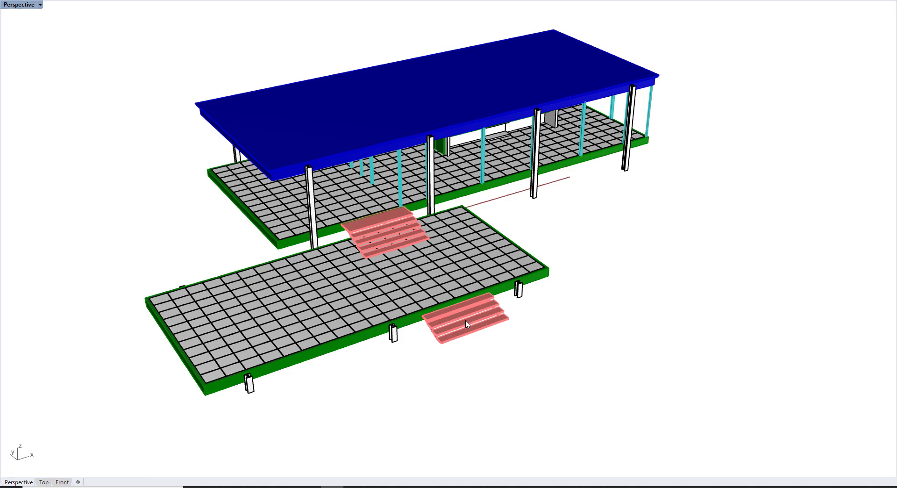
mouse_move(461, 306)
right_down()
mouse_move(440, 272)
mouse_move(447, 304)
mouse_move(501, 278)
mouse_move(467, 266)
right_up()
key(ctrl+alt+r)
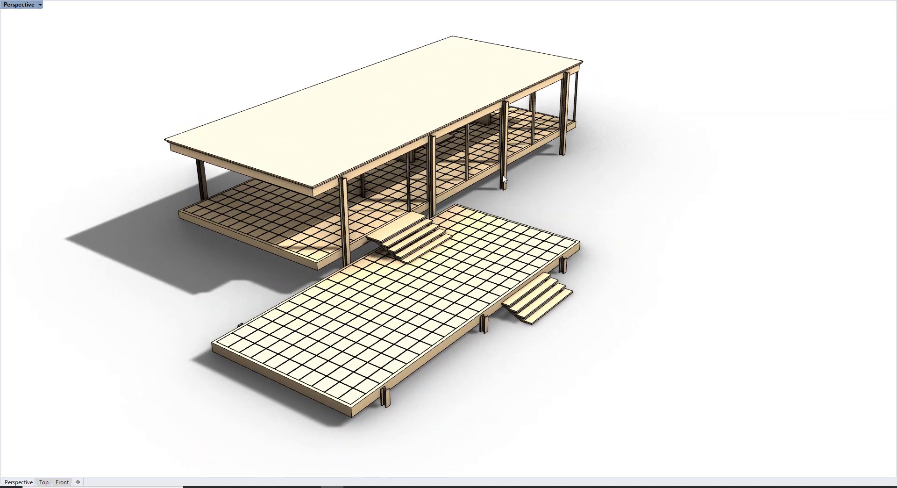
Run Fullscreen from the command line, then return to the normal window
key(Escape)
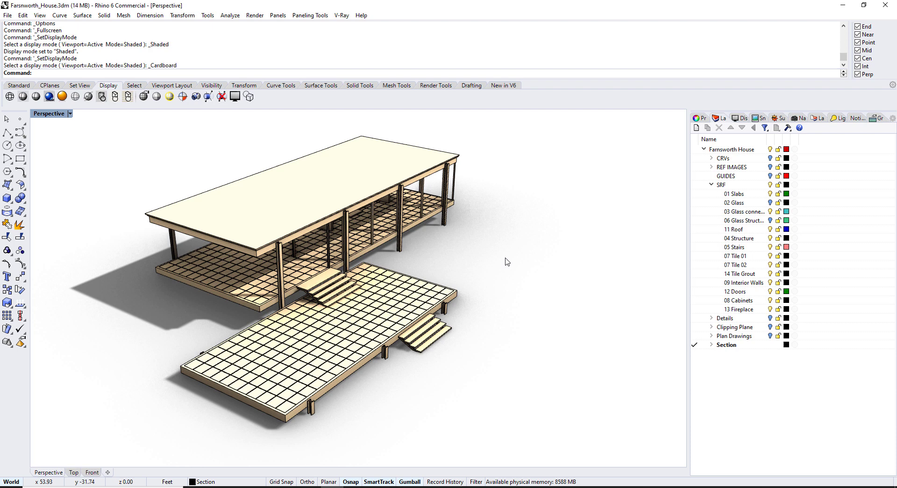
text(Fullscreen)
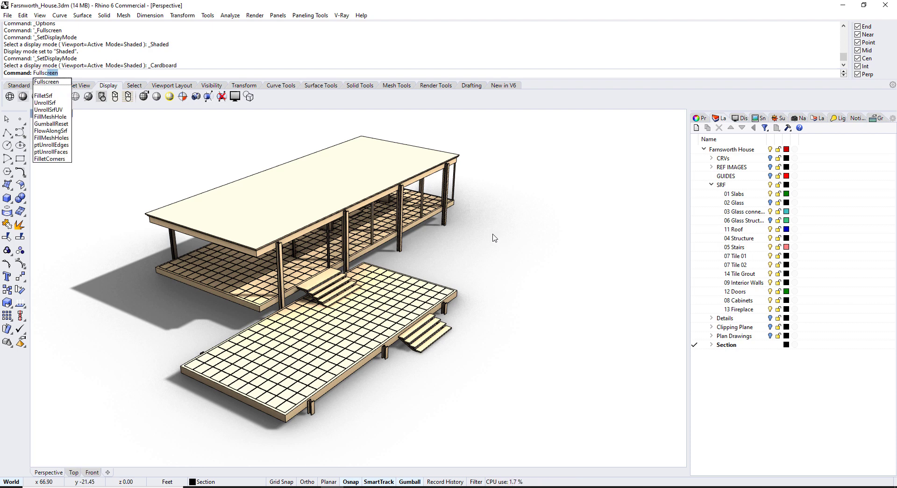
key(Return)
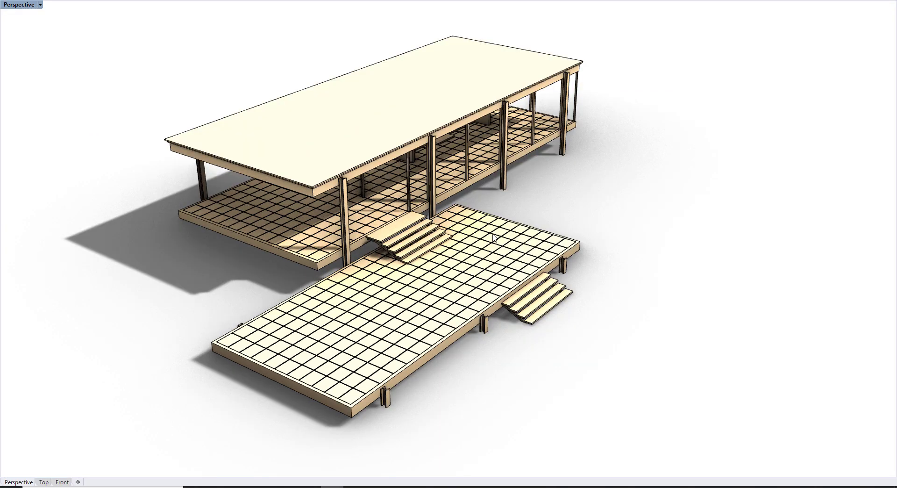
key(Escape)
In Options > Keyboard, inspect the Ctrl+F '_Fullscreen macro and close with OK
click(207, 15)
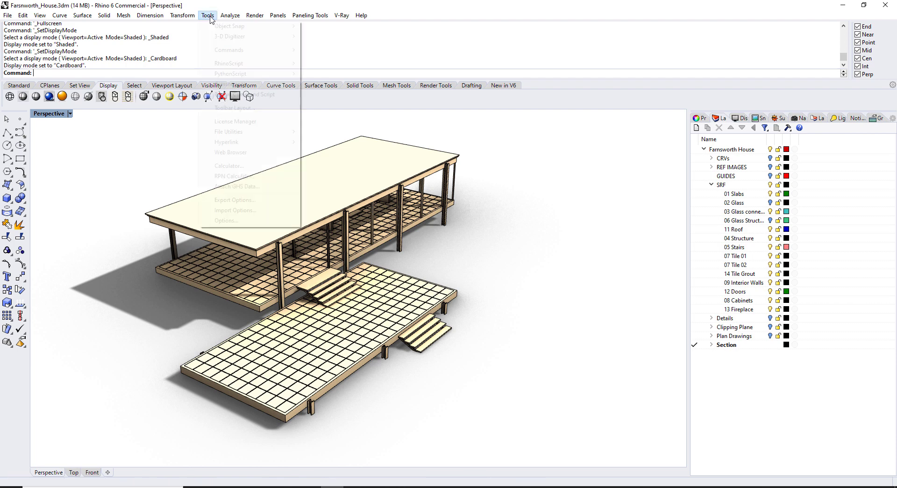
click(253, 221)
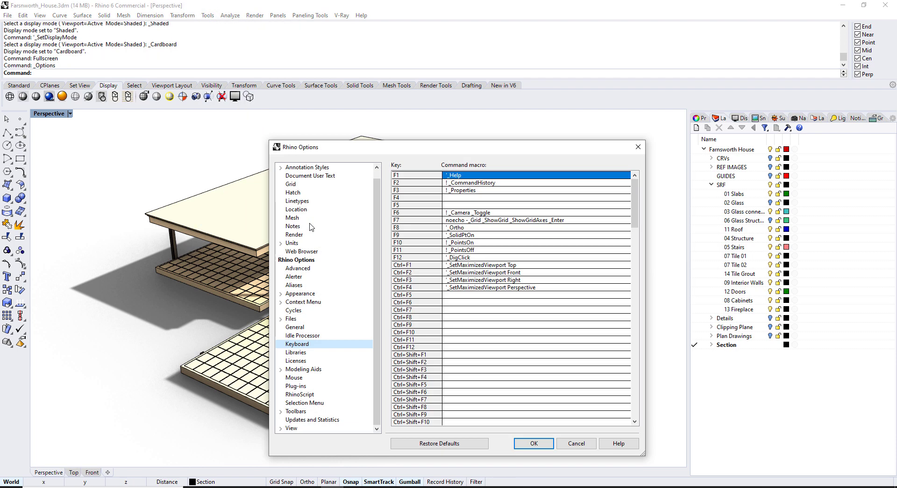
drag(641, 192, 643, 262)
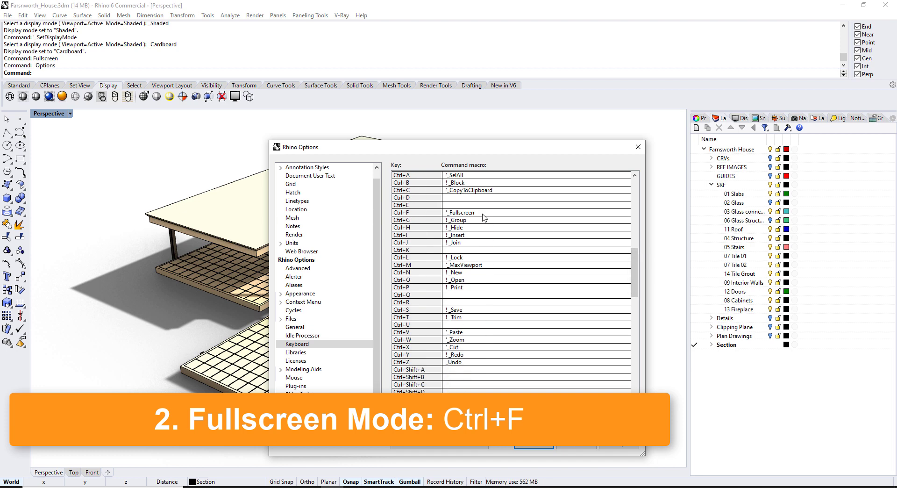
click(453, 215)
click(453, 215)
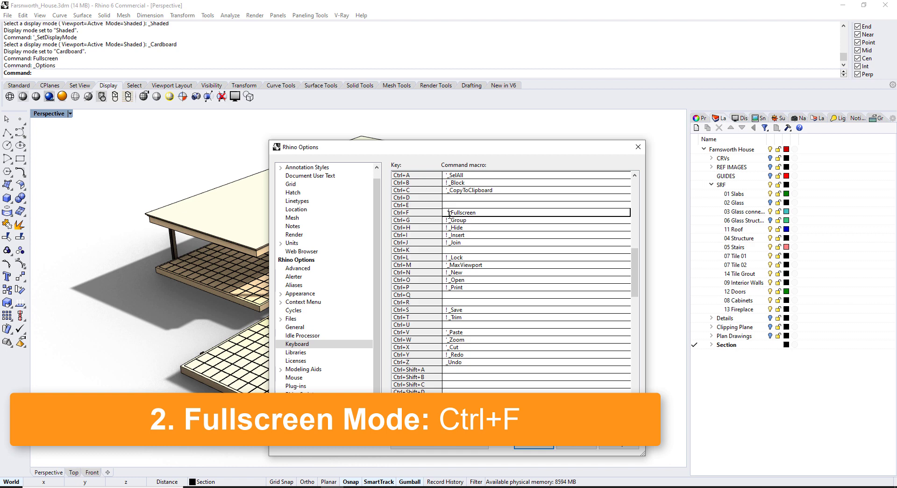
click(481, 213)
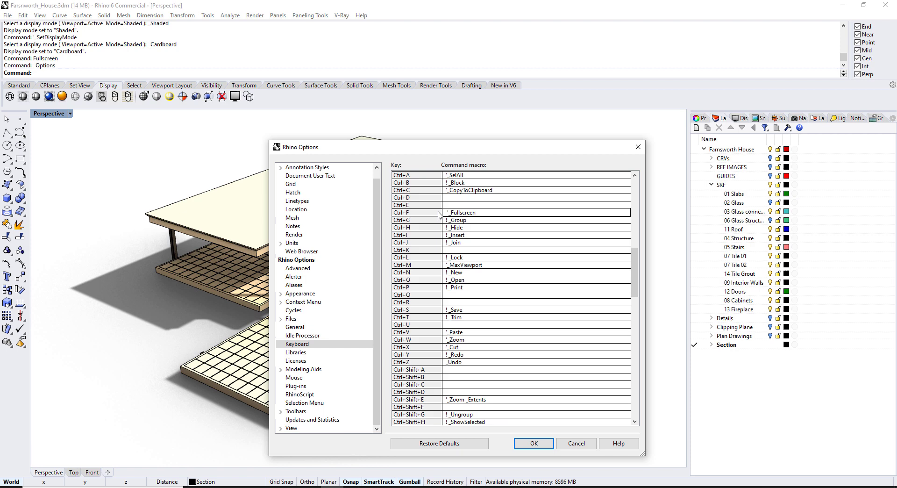
click(534, 443)
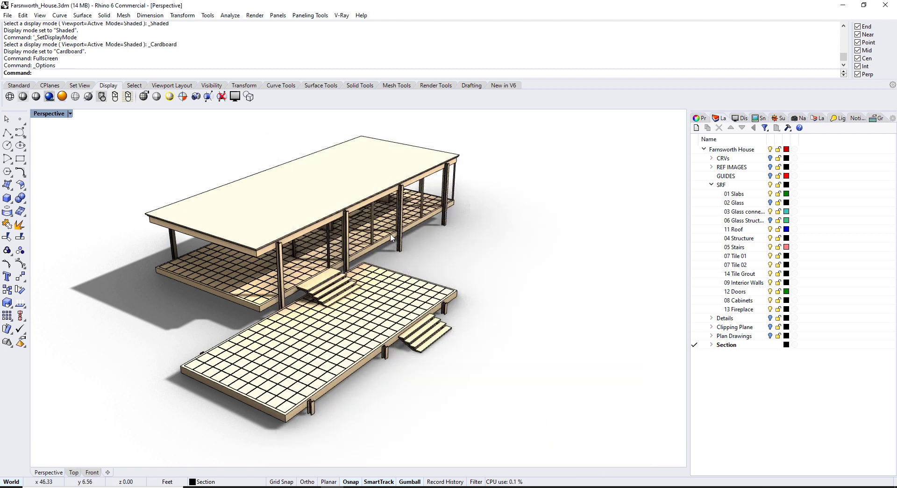
Toggle fullscreen on and off with Ctrl+F, then return the view to Shaded
key(ctrl+f)
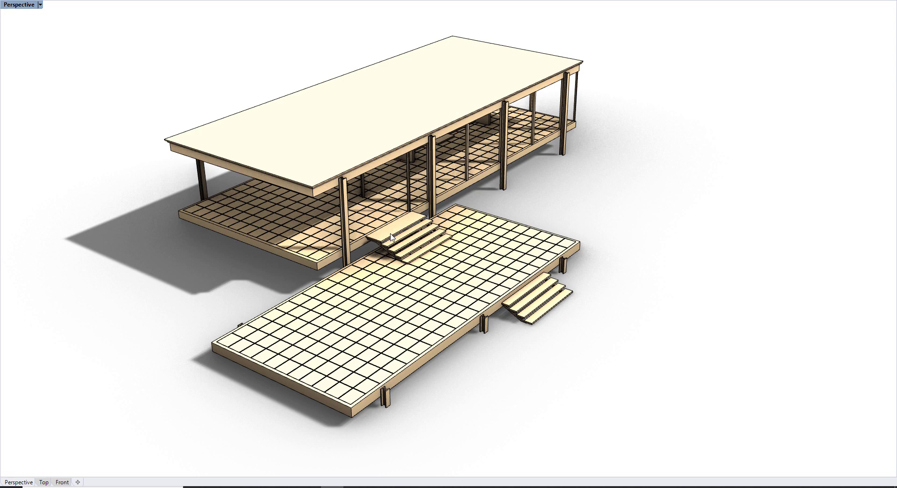
key(ctrl+f)
right_drag(400, 248, 376, 257)
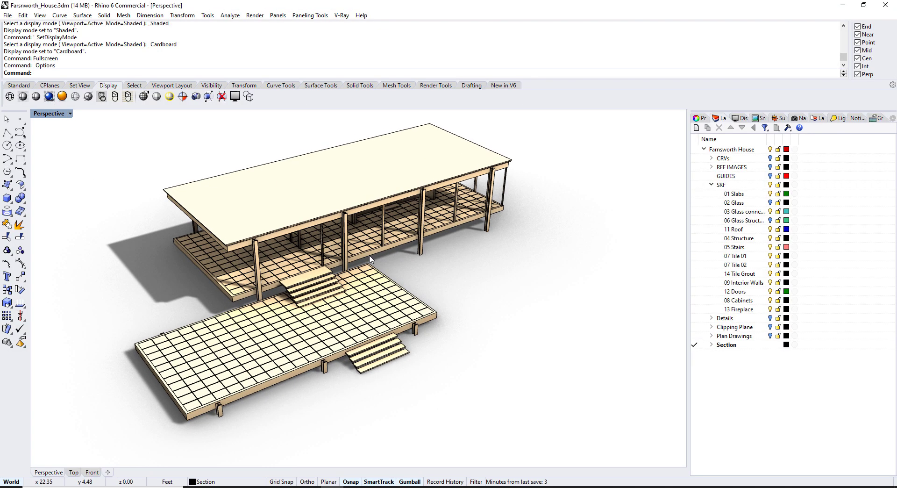
key(ctrl+alt+s)
Hide the lower entry stair step and lower deck slab with Ctrl+H, then restore them with SH
scroll(374, 255, up, 4)
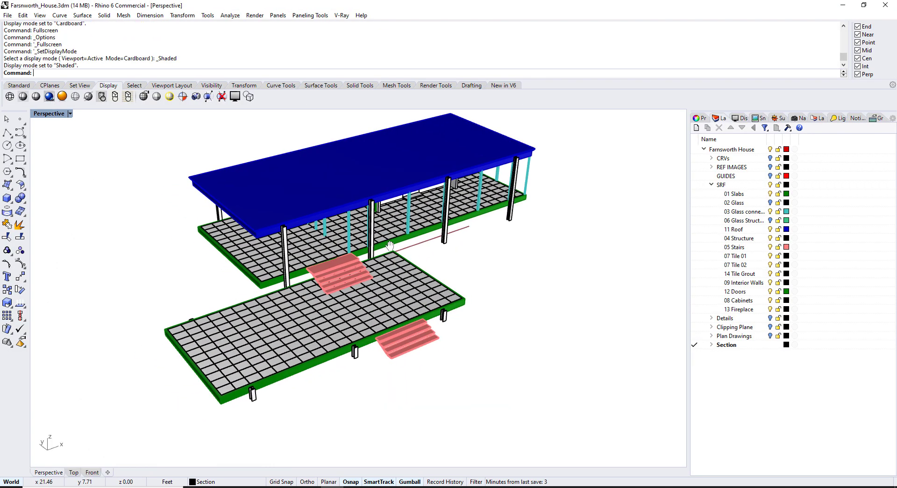
shift+right_drag(451, 441, 451, 388)
click(452, 348)
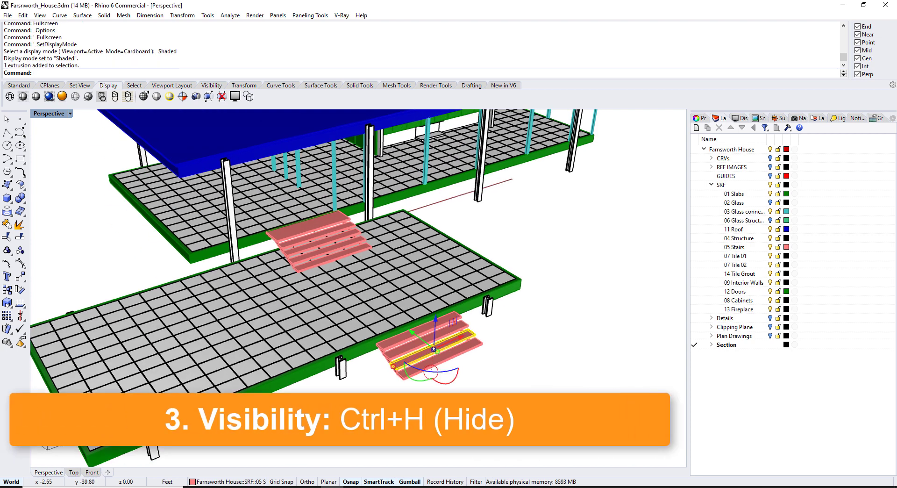
key(ctrl+h)
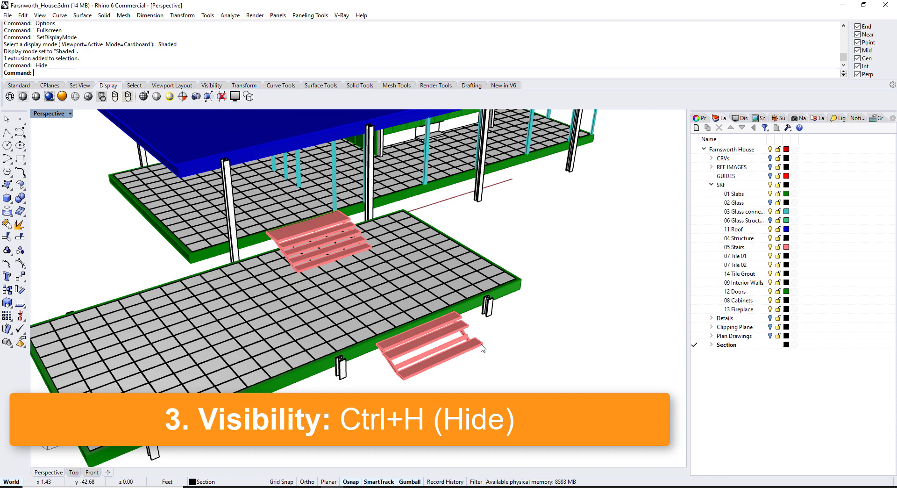
click(484, 264)
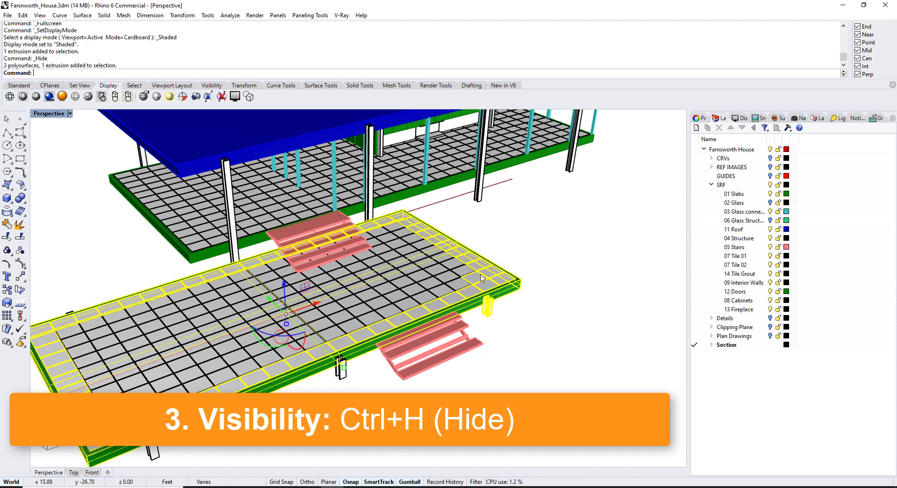
key(ctrl+h)
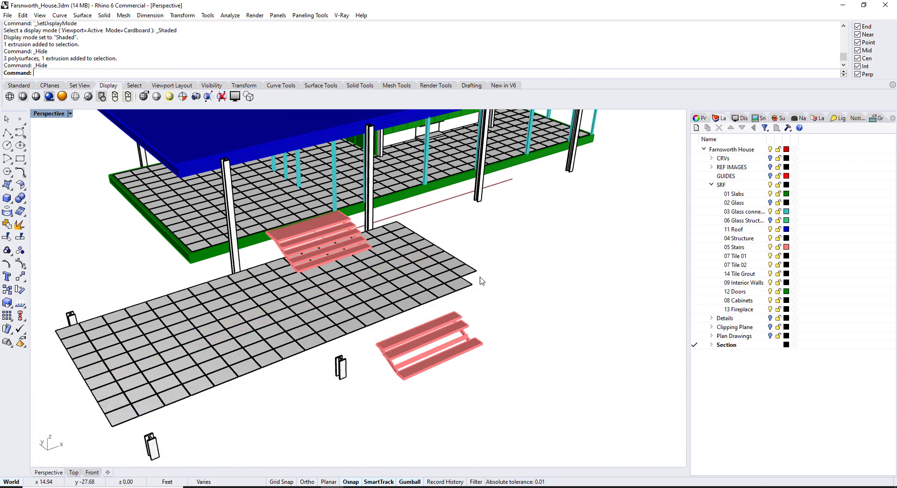
right_drag(469, 271, 482, 275)
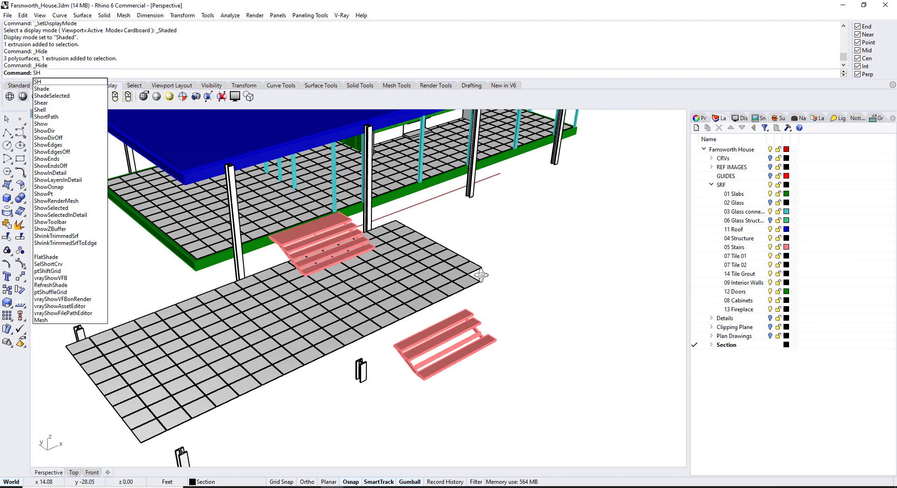
key(Return)
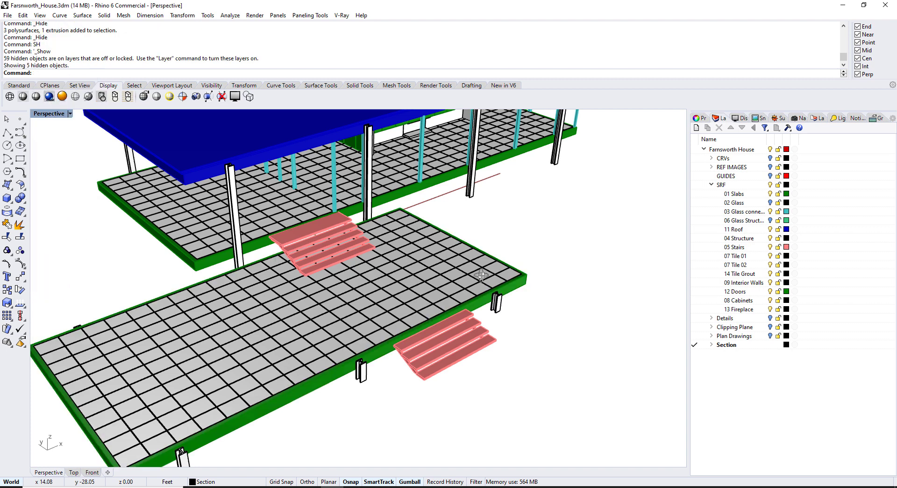
Open the Aliases page of Rhino Options and scroll down to the SH alias
click(208, 15)
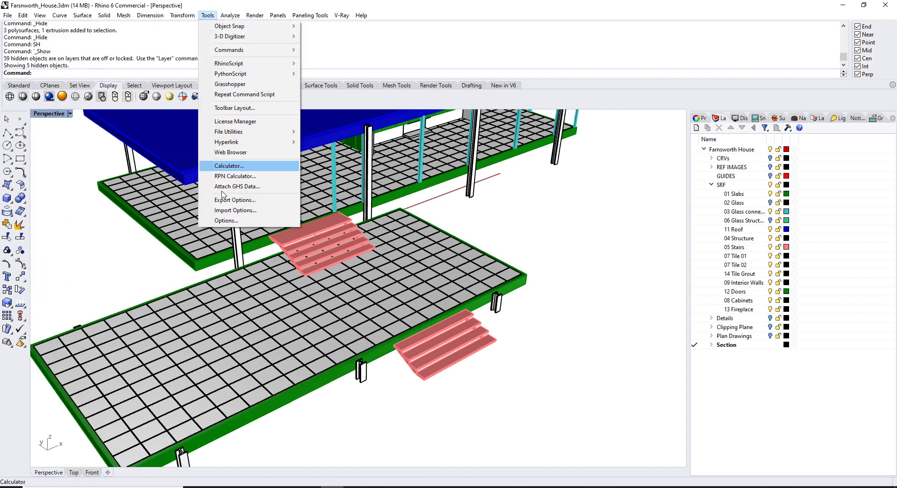
click(226, 220)
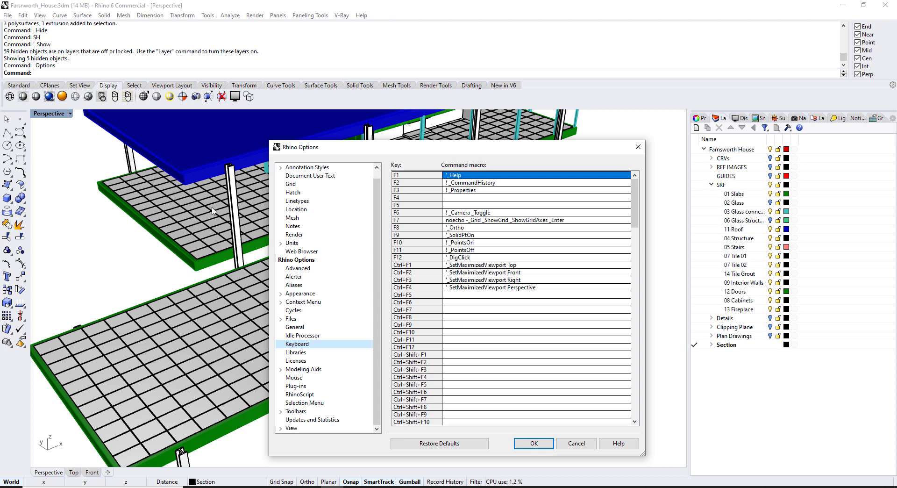
click(294, 285)
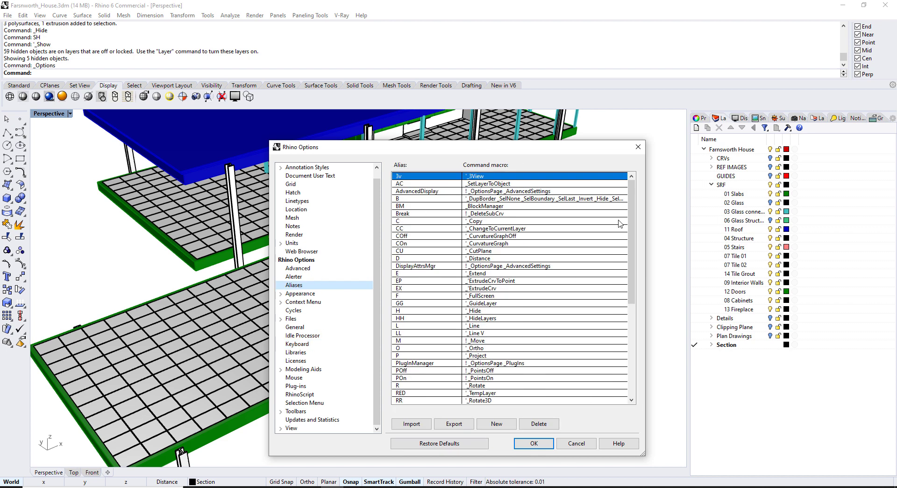
drag(632, 195, 639, 221)
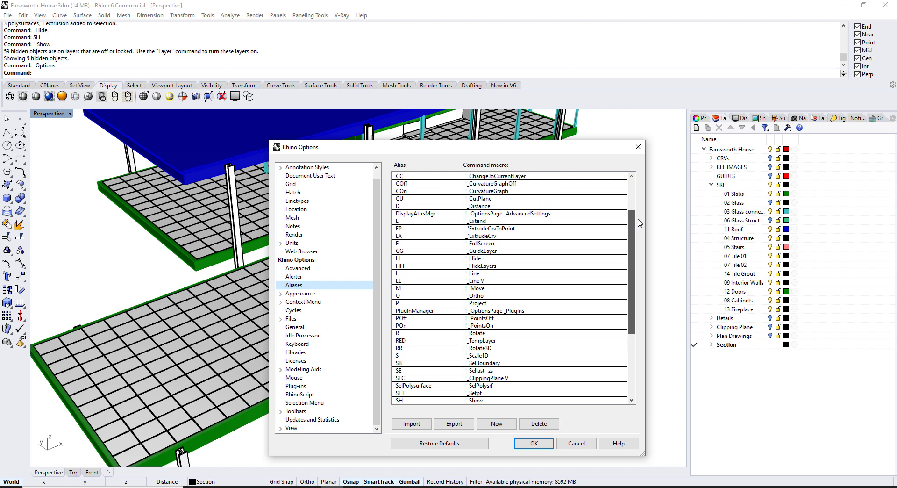
drag(640, 222, 637, 224)
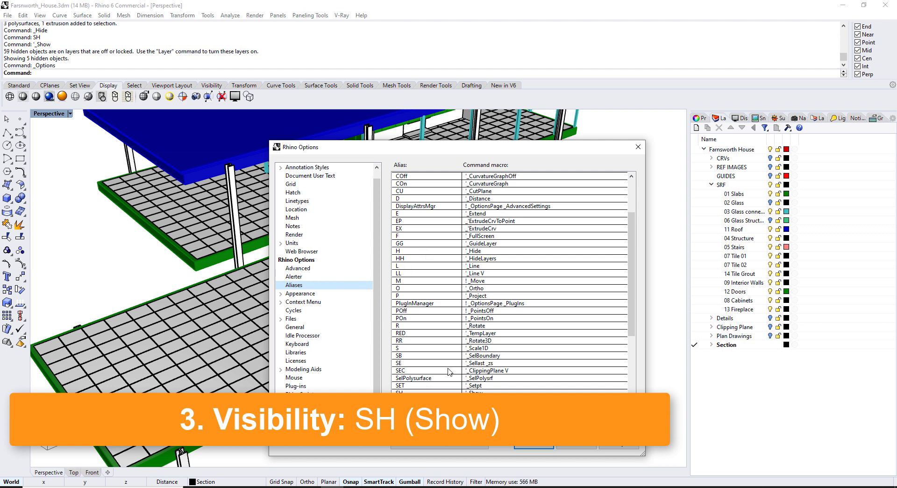
scroll(430, 322, down, 4)
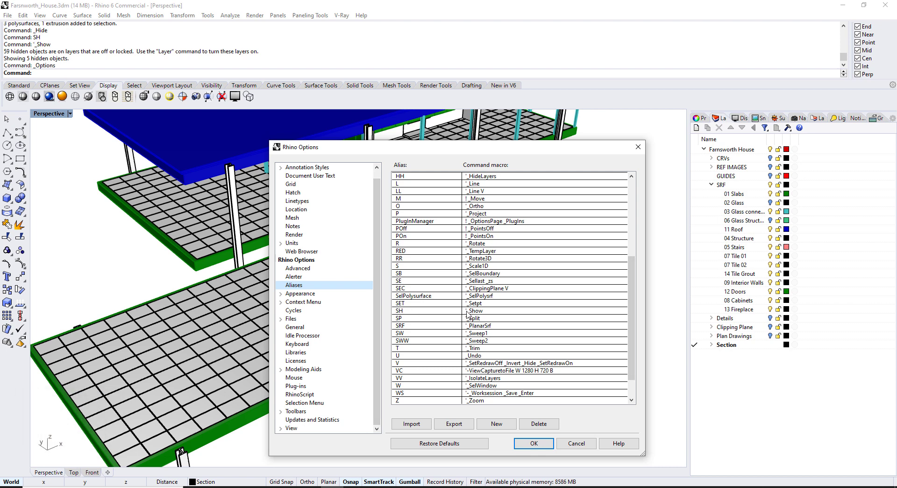
Add a blank NewAlias entry, locate the SH alias, and close the options with OK
click(497, 424)
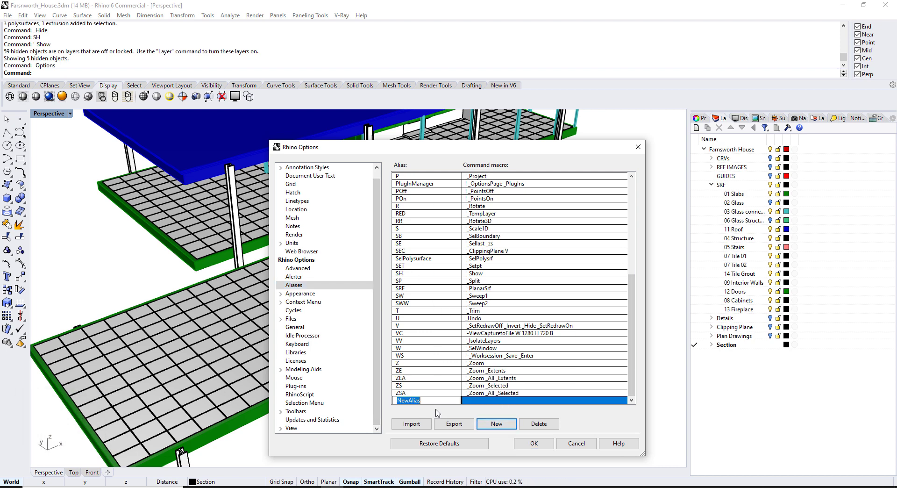
key(Return)
text(sh)
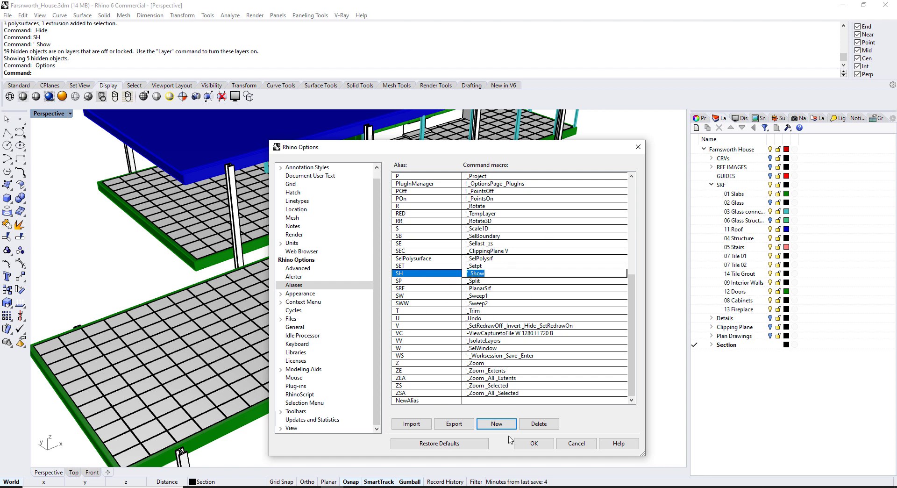
click(535, 444)
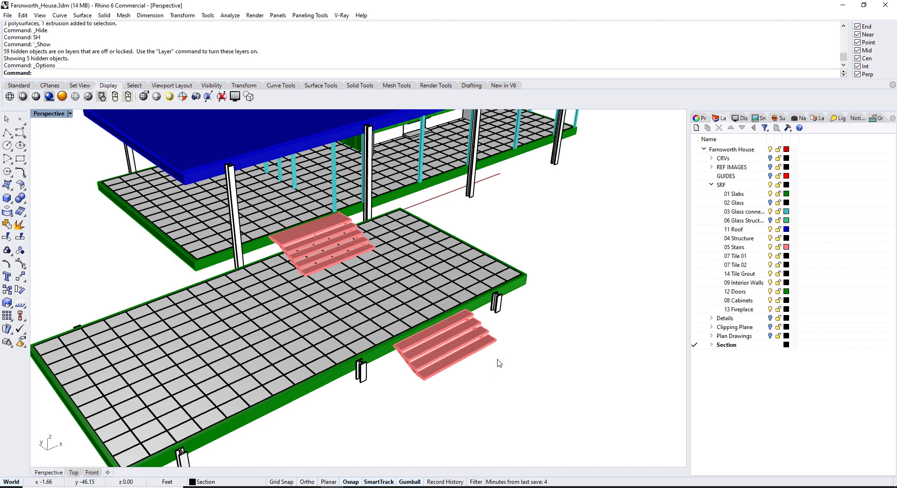
Hide the lower slab, stairs and tiles with Ctrl+H, then redisplay all 14 hidden objects
drag(493, 351, 441, 298)
key(ctrl+h)
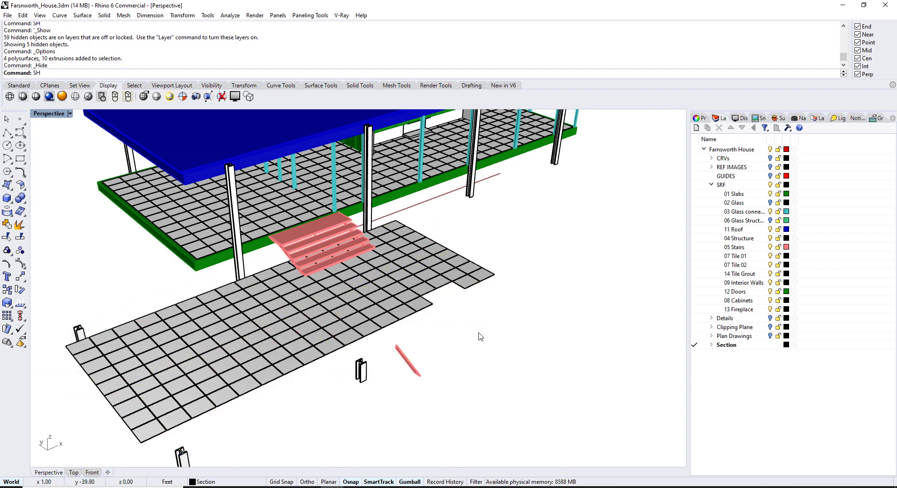
key(Return)
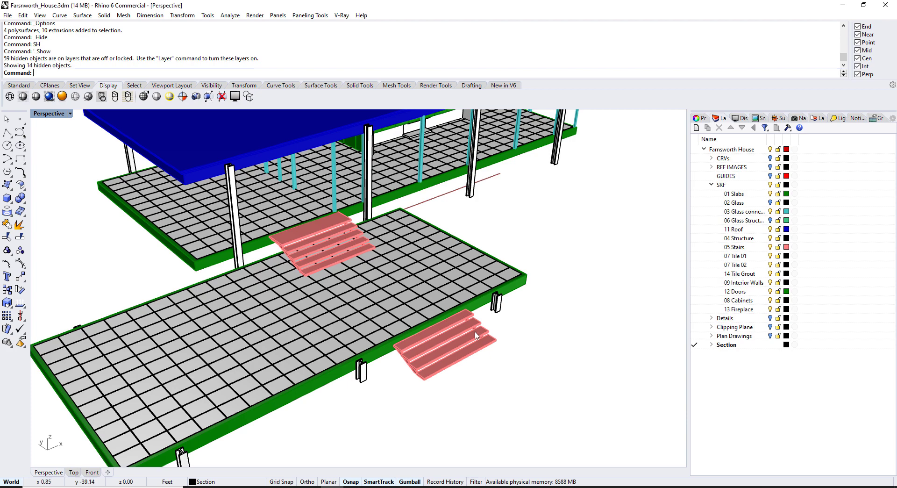
right_drag(386, 241, 388, 227)
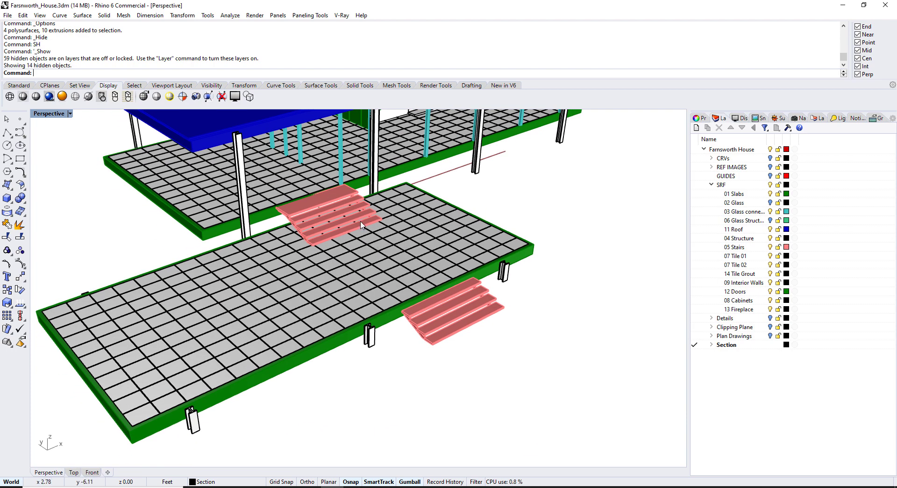
scroll(362, 225, up, 3)
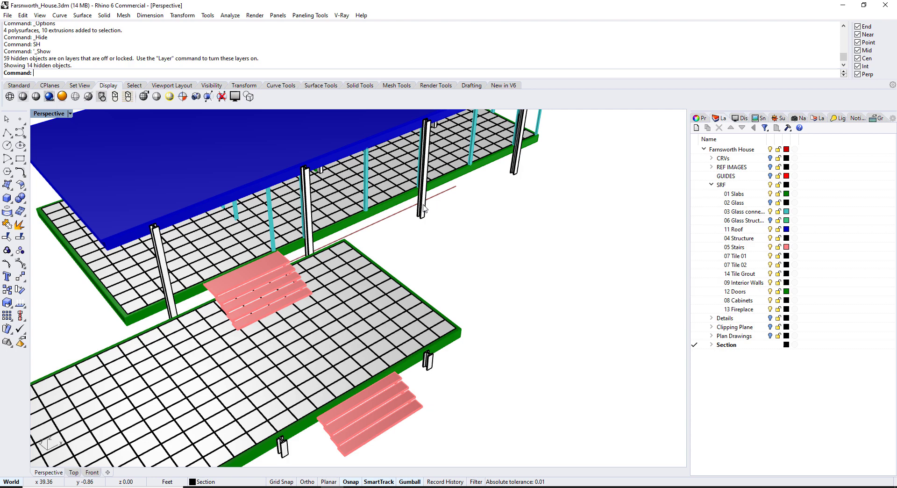
scroll(423, 208, up, 3)
click(423, 206)
scroll(347, 304, up, 3)
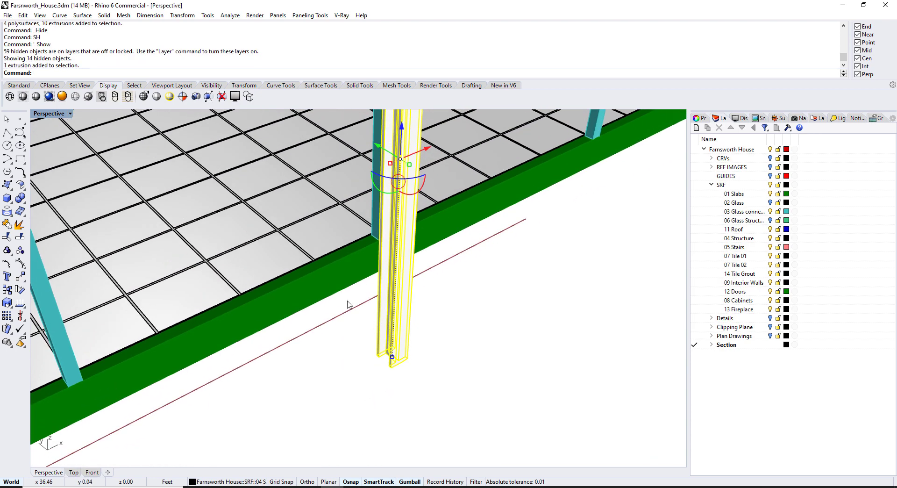
shift+click(350, 336)
right_drag(338, 321, 339, 243)
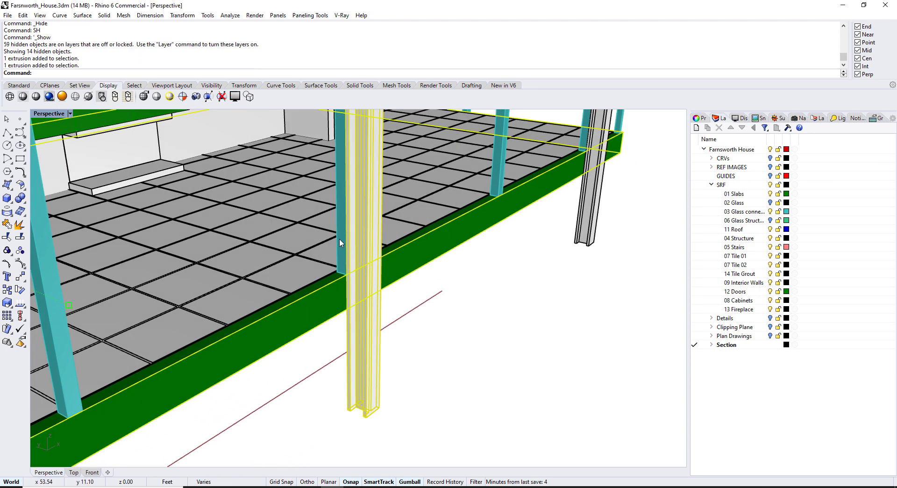
shift+click(340, 238)
shift+click(307, 275)
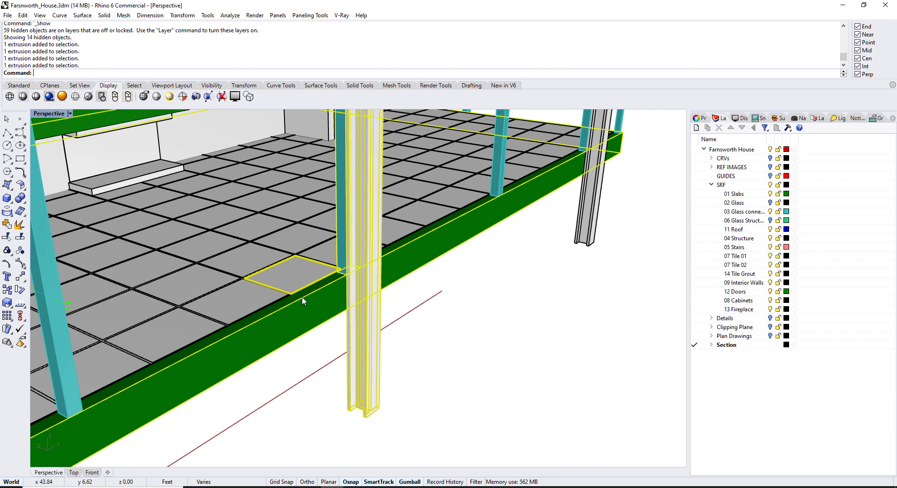
shift+click(302, 296)
click(309, 305)
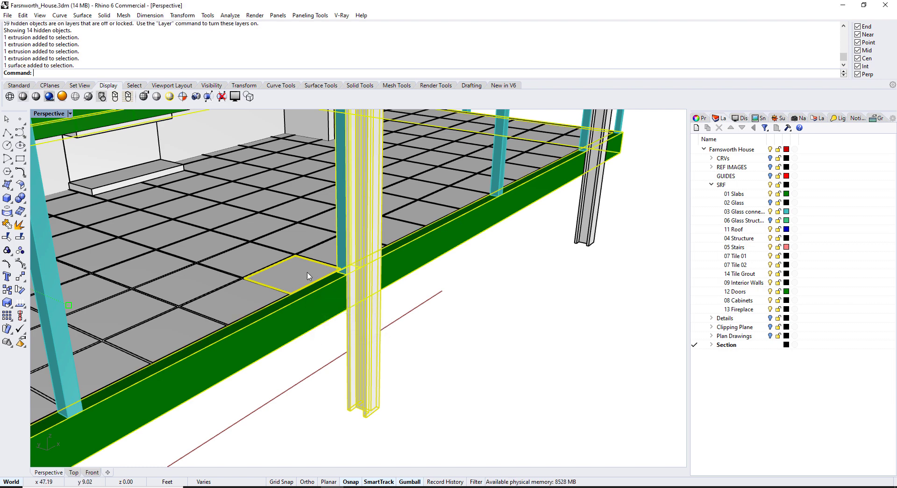
text(Isolate)
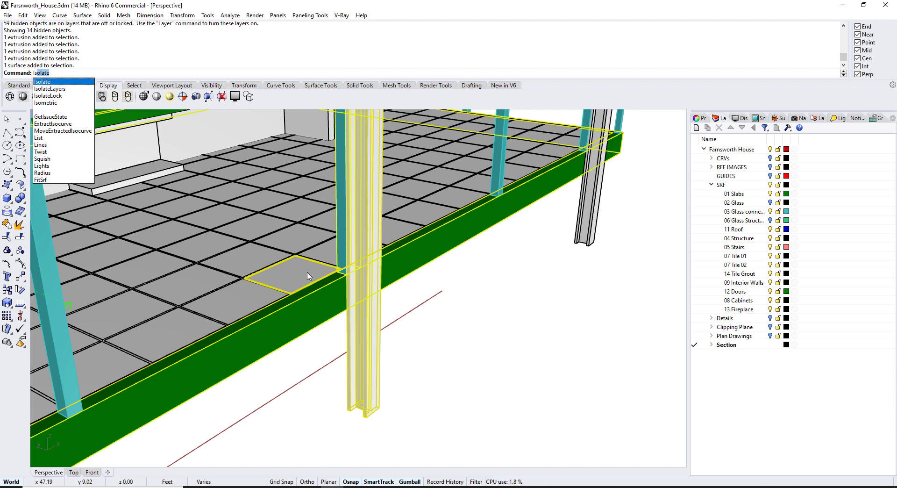
key(Return)
key(Escape)
scroll(434, 290, down, 5)
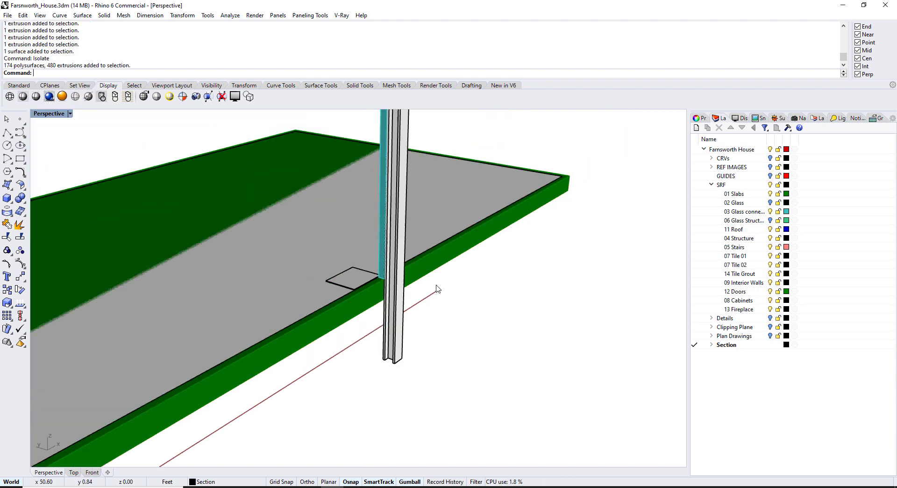
scroll(420, 290, up, 2)
scroll(421, 289, up, 6)
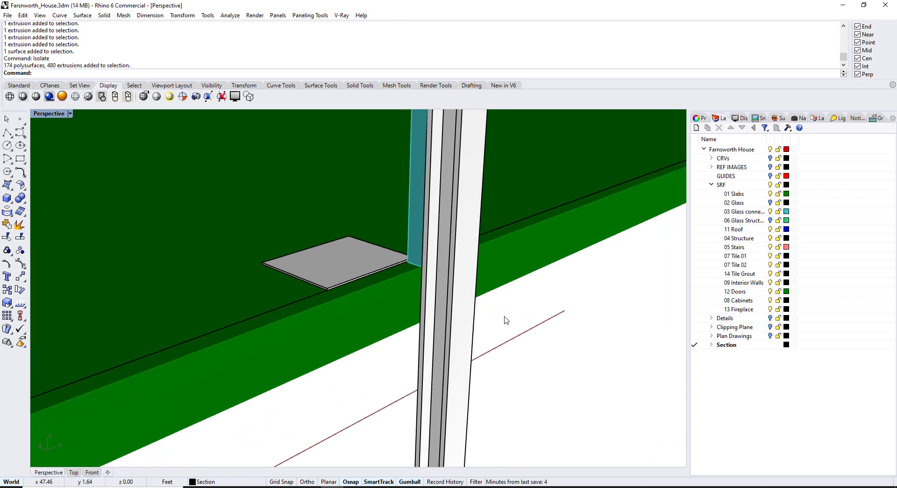
text(SH)
key(Return)
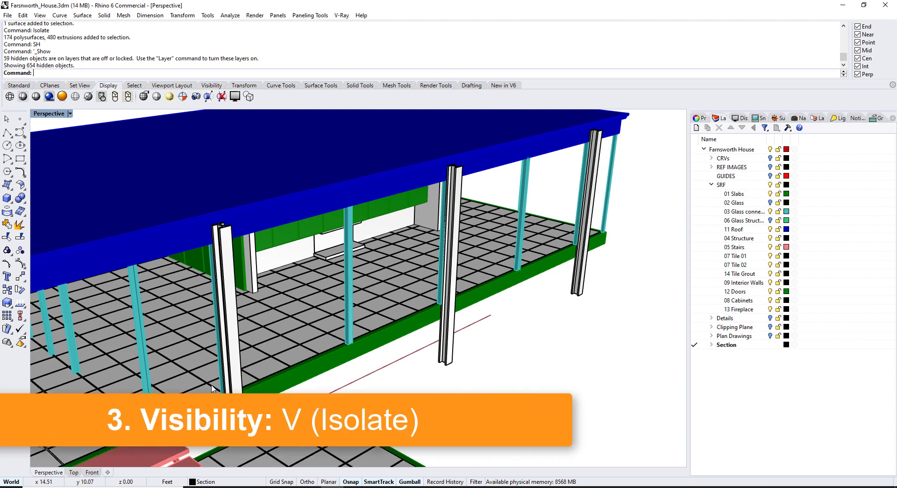
right_drag(262, 280, 453, 368)
scroll(440, 251, up, 5)
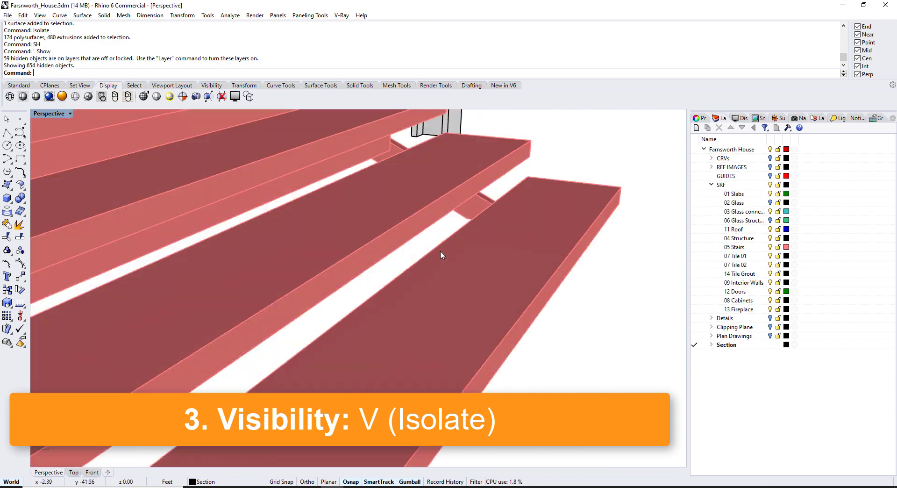
scroll(440, 250, down, 2)
click(410, 274)
drag(406, 319, 309, 258)
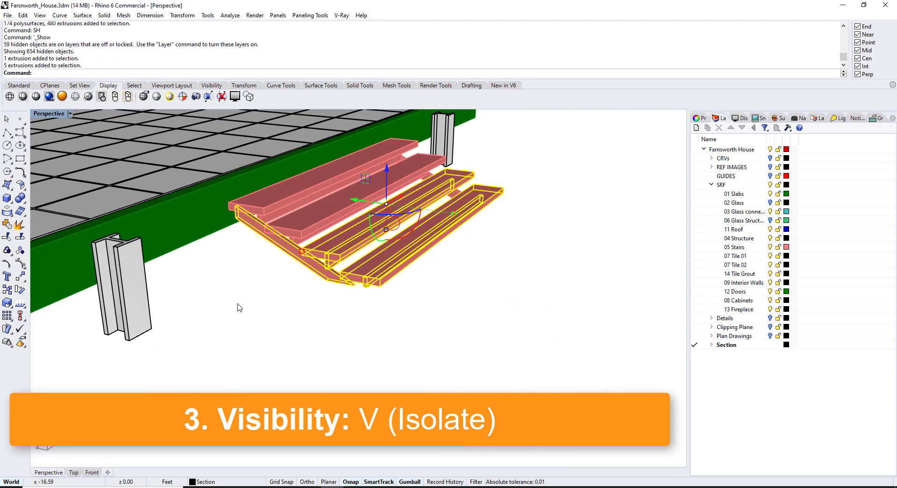
scroll(307, 293, up, 8)
scroll(322, 303, down, 8)
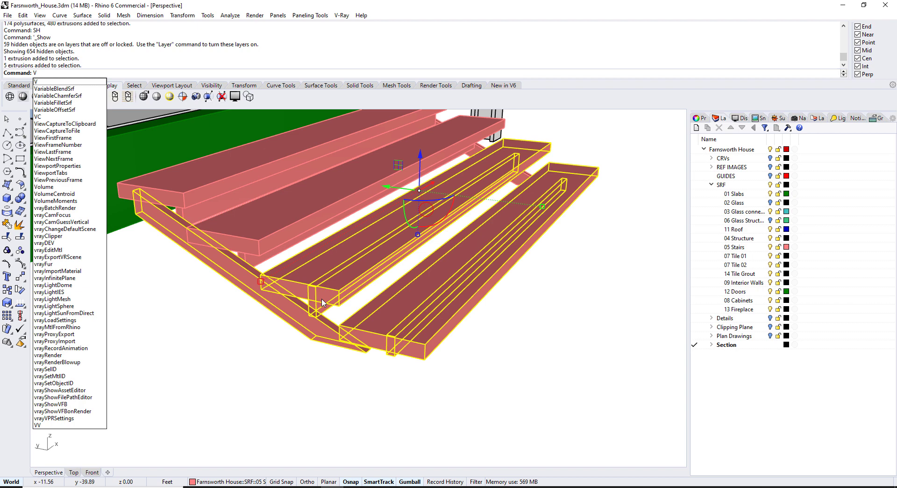
key(Return)
scroll(346, 289, down, 5)
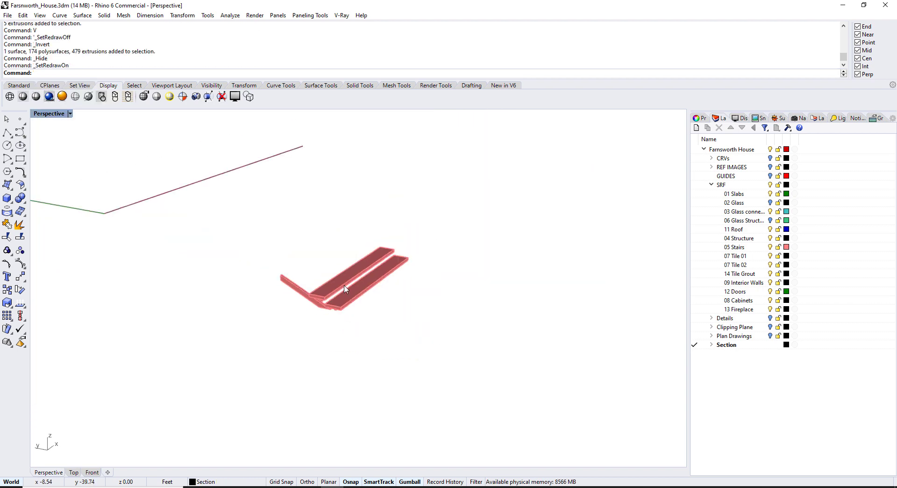
right_drag(346, 289, 401, 291)
text(SH)
key(Return)
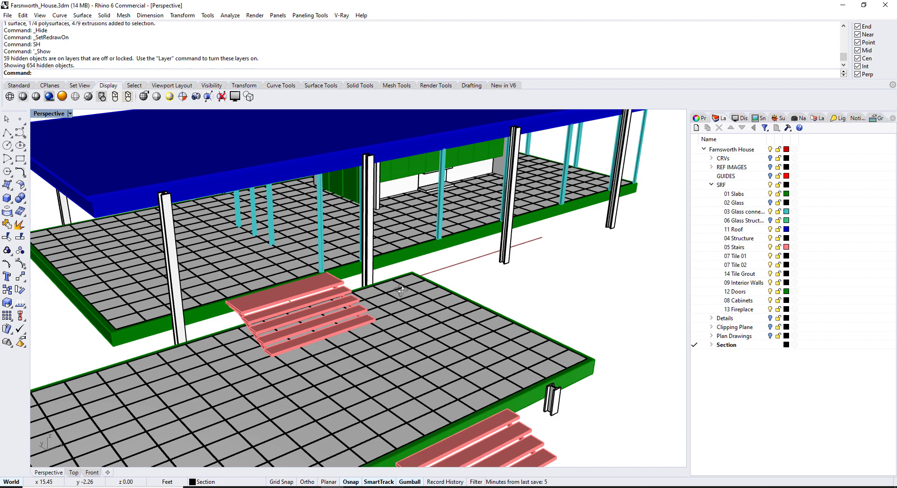
Orbit the whole house, then select and deselect the front stairs
scroll(402, 290, down, 5)
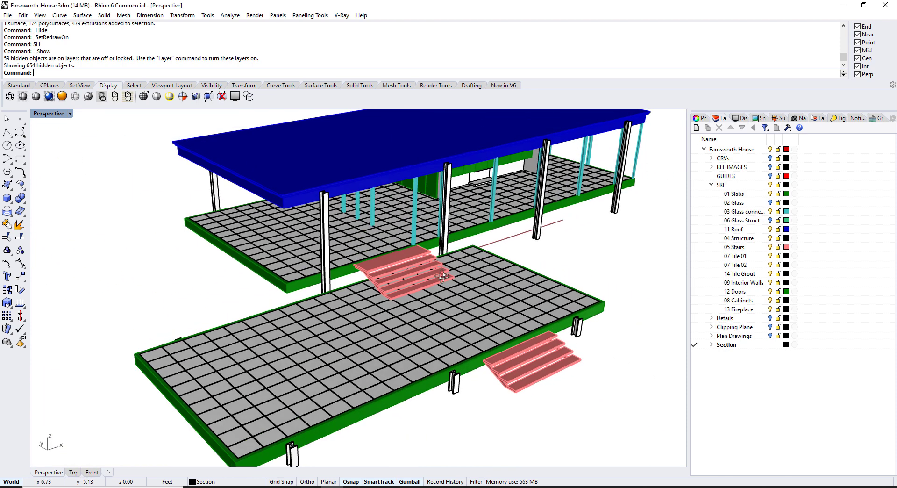
right_drag(442, 277, 421, 295)
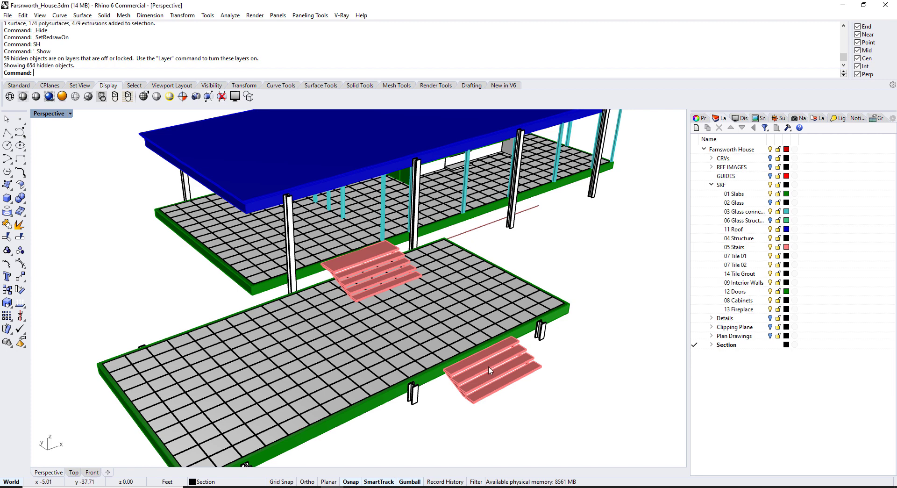
click(489, 371)
click(555, 373)
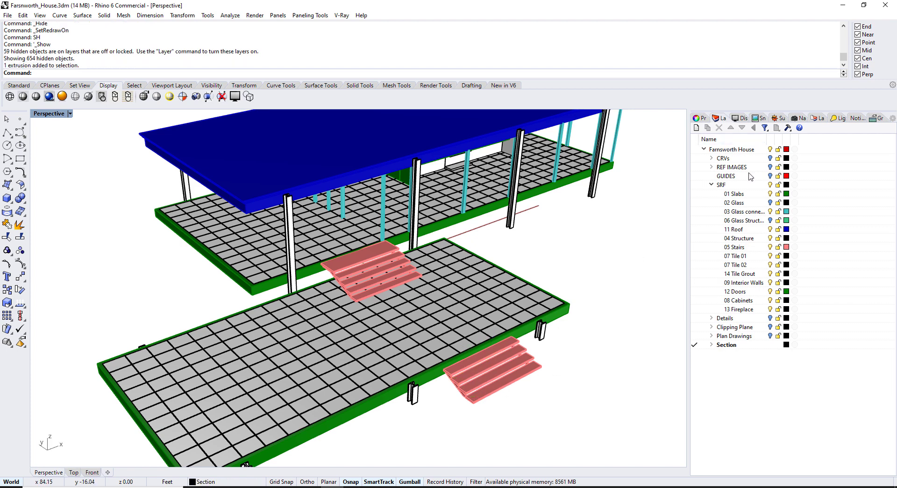
Toggle the SRF group and the 05 Stairs lightbulb, leaving the stairs on and SRF collapsed
click(713, 185)
click(741, 242)
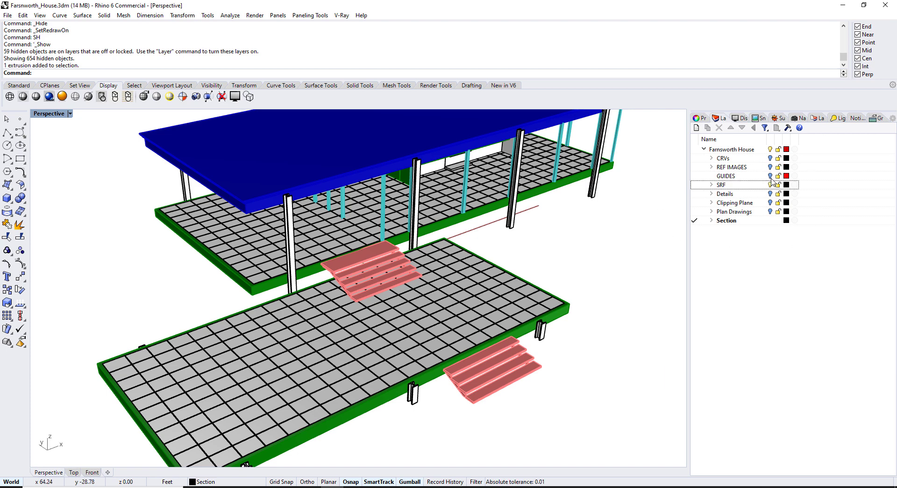
click(712, 185)
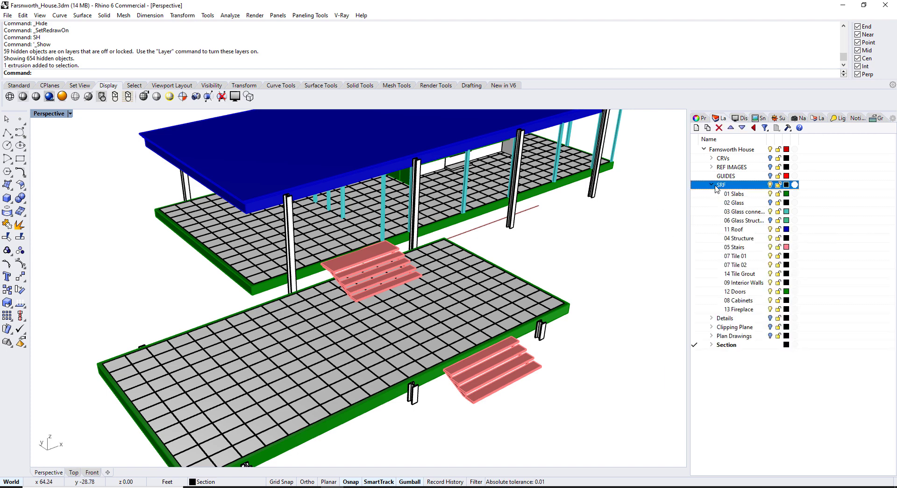
click(771, 247)
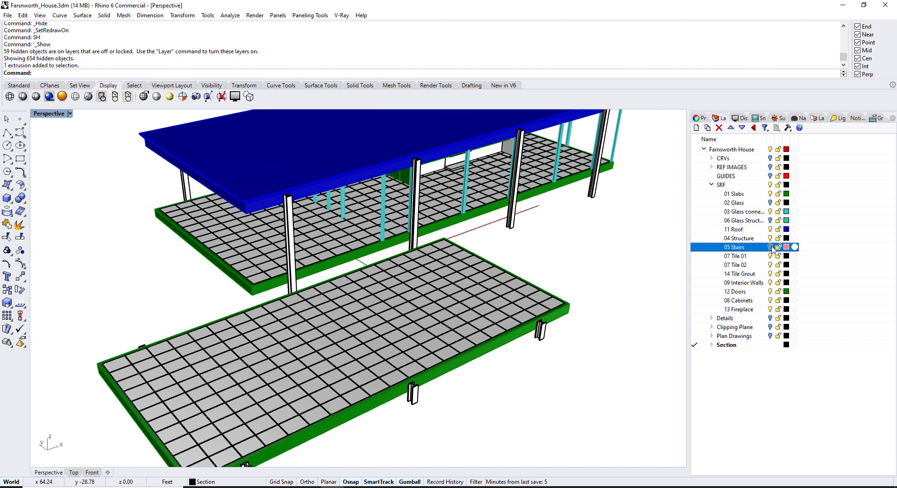
click(771, 246)
click(711, 185)
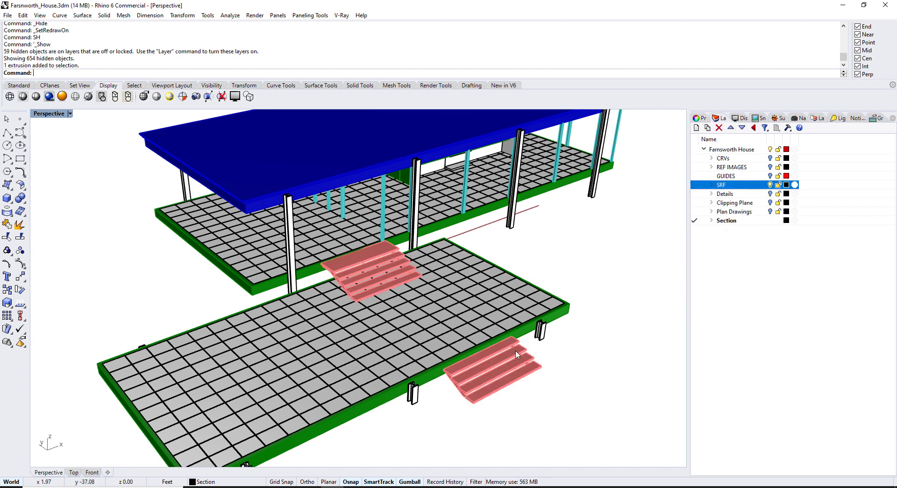
key(Return)
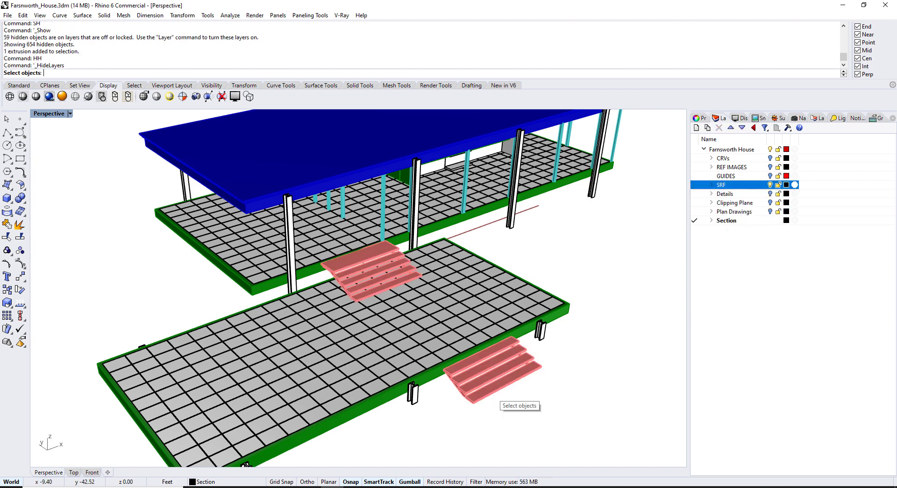
click(491, 395)
key(Return)
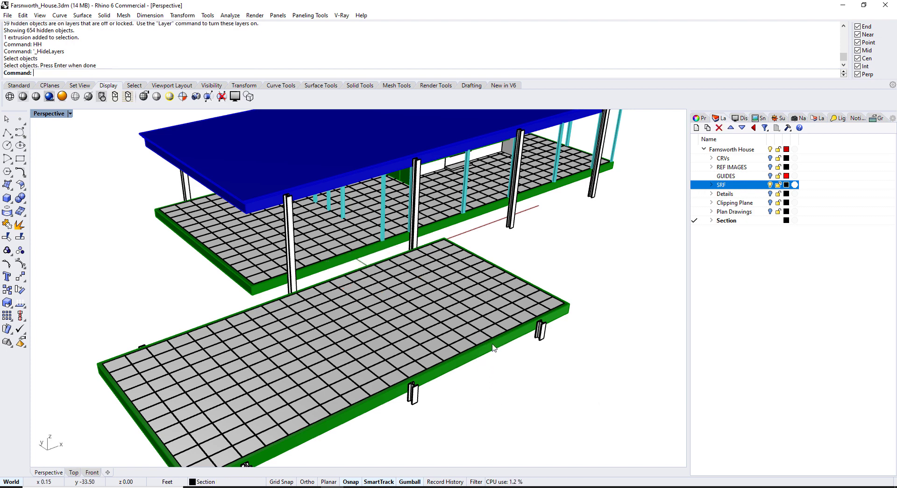
click(514, 212)
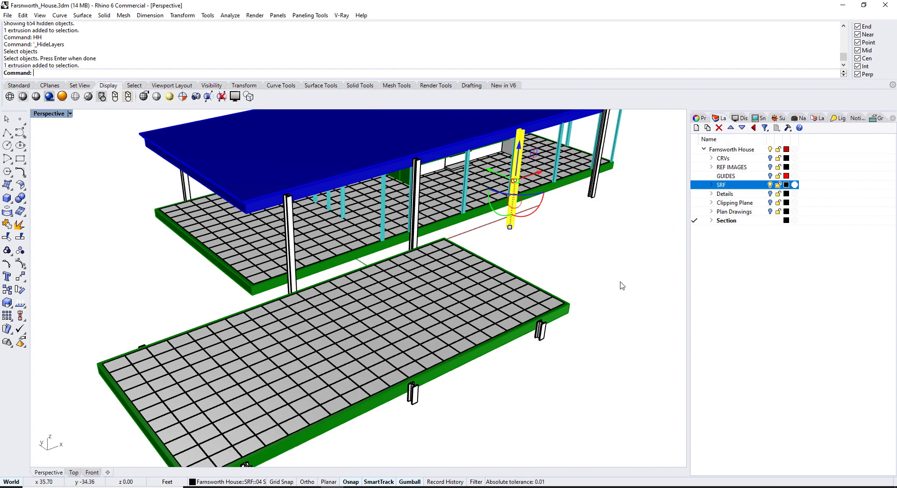
text(HH)
key(Return)
right_drag(610, 286, 545, 218)
click(518, 163)
text(HH)
key(Return)
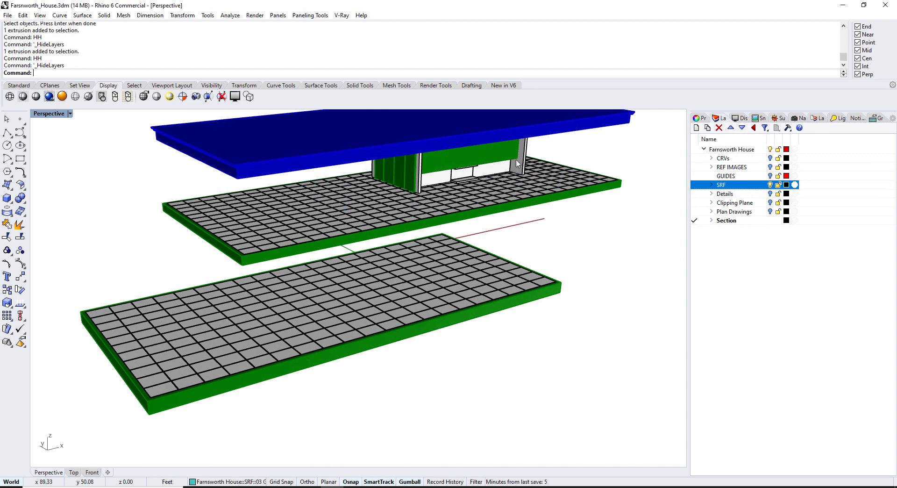
right_drag(518, 163, 520, 260)
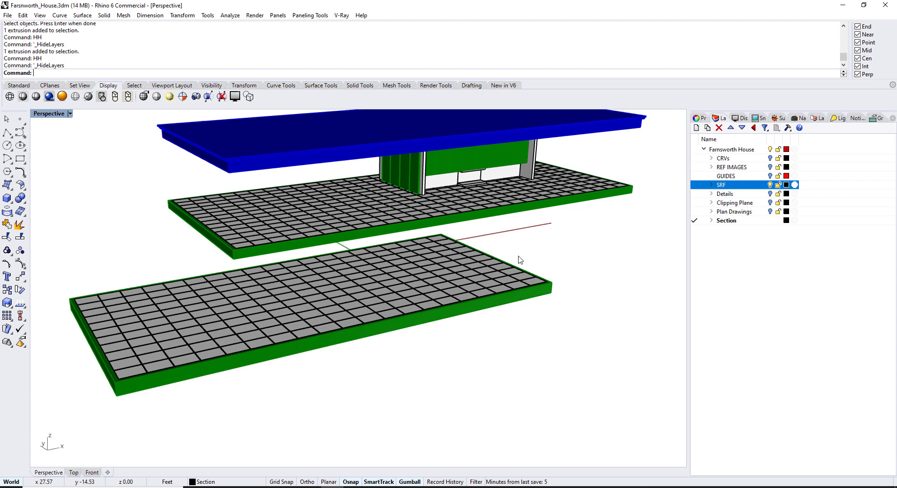
text(SH)
key(Return)
Isolate a white column's layer with the VV alias and orbit around the columns
right_drag(577, 244, 545, 263)
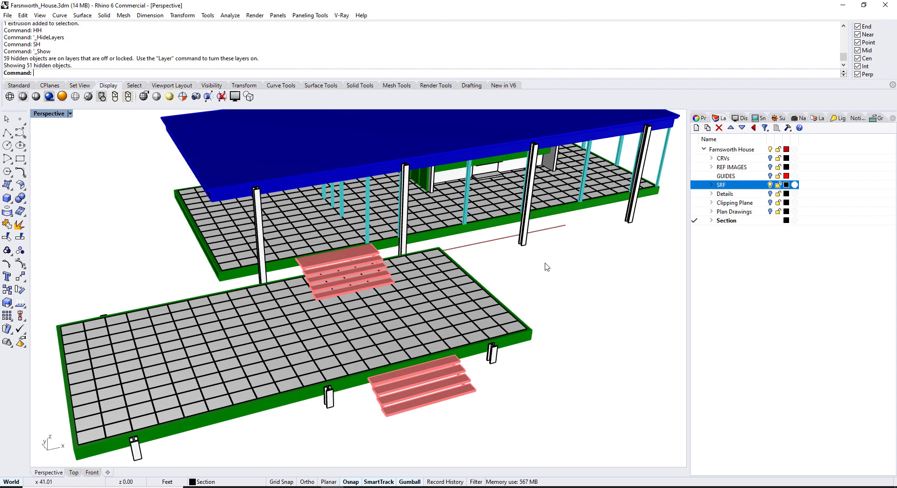
click(523, 241)
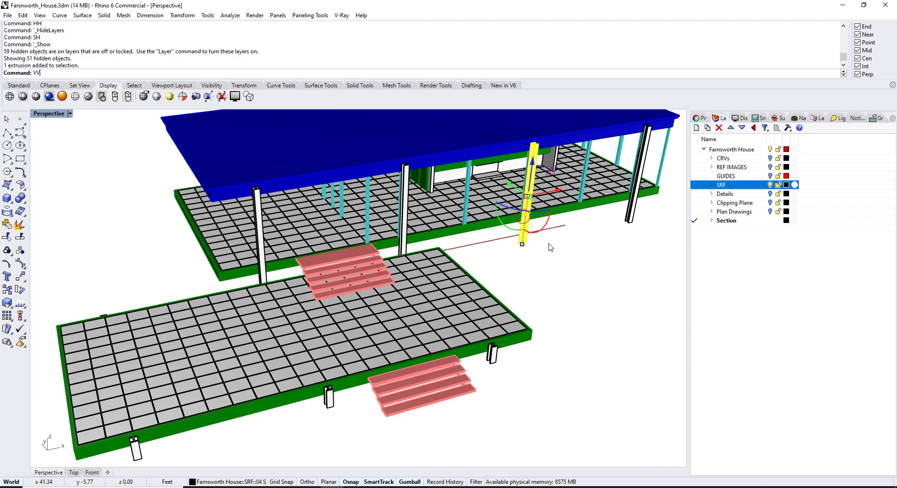
text(VV)
key(Return)
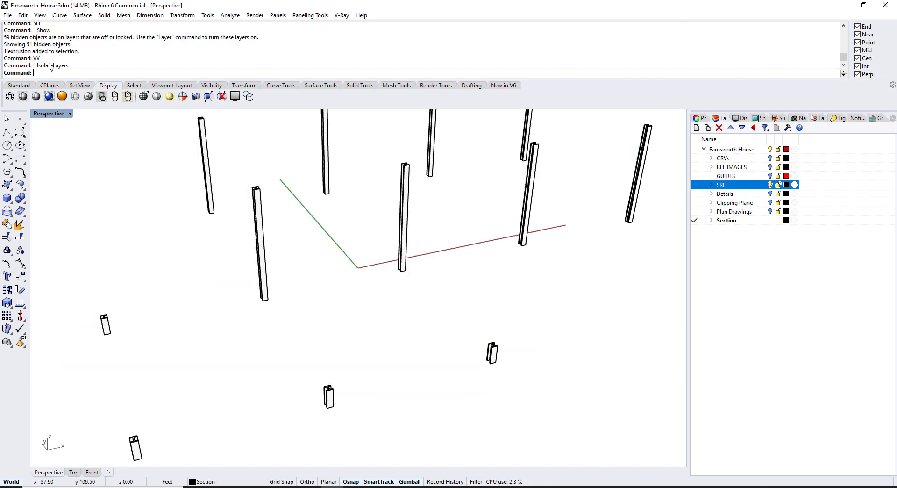
right_drag(458, 266, 444, 246)
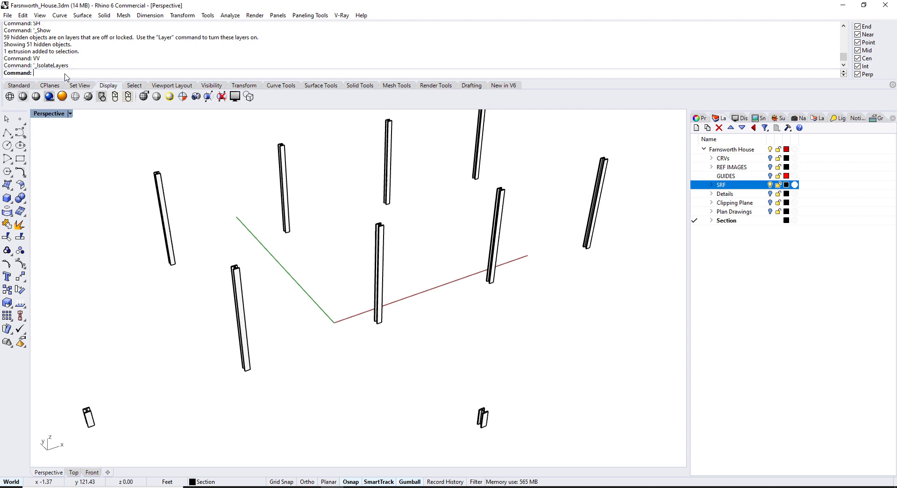
right_drag(412, 265, 429, 252)
text(SH)
key(Return)
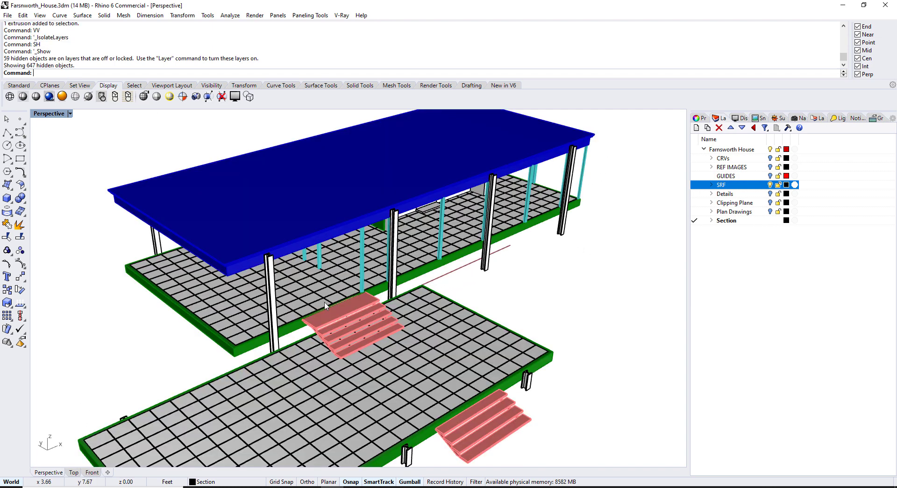
scroll(314, 302, up, 3)
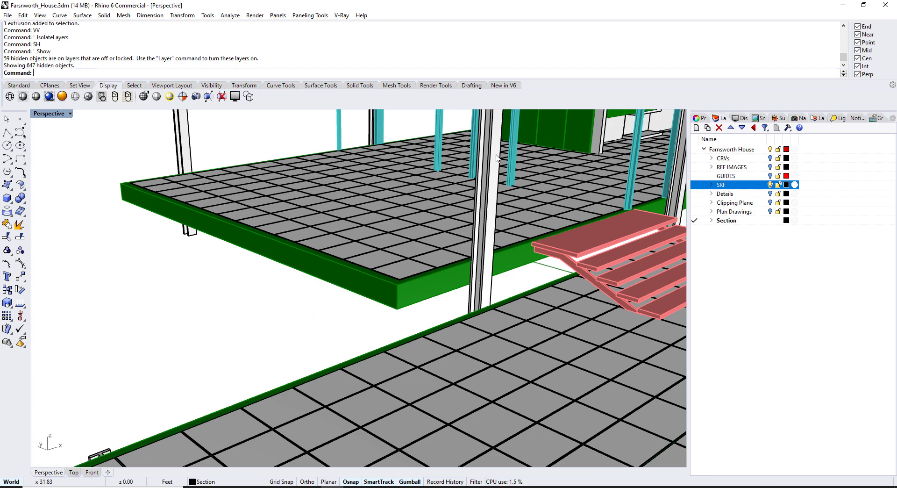
scroll(530, 175, up, 2)
click(439, 253)
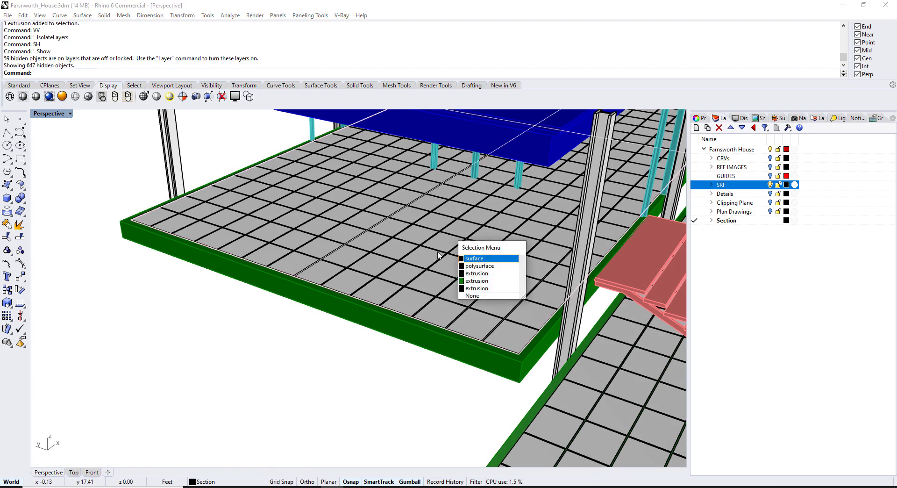
click(474, 279)
scroll(421, 245, up, 2)
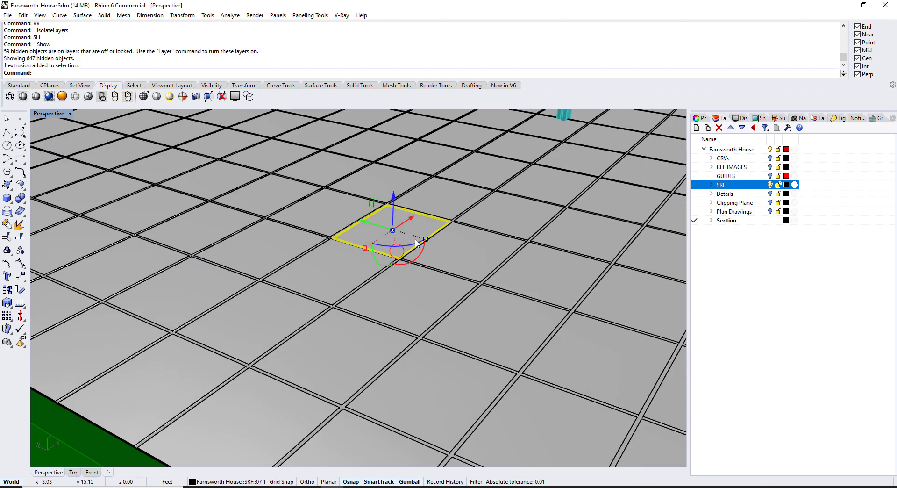
scroll(414, 242, up, 3)
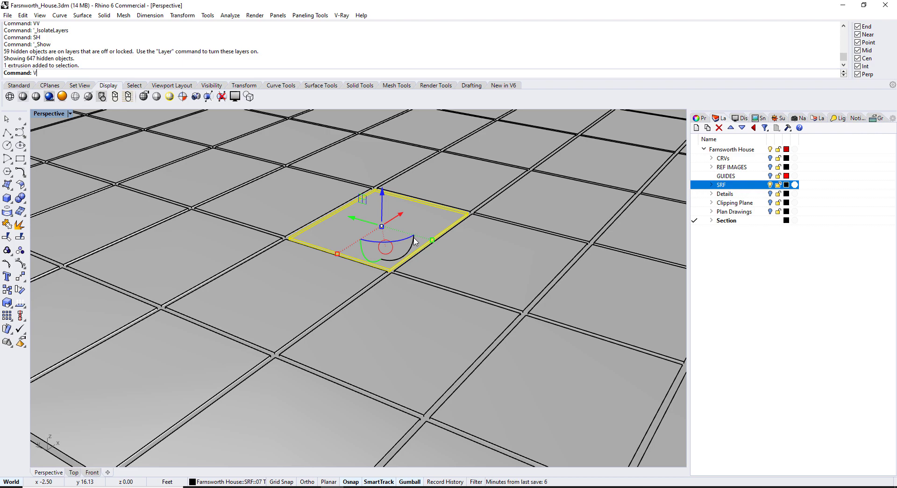
text(vv)
key(Return)
scroll(415, 242, down, 6)
right_drag(486, 228, 408, 240)
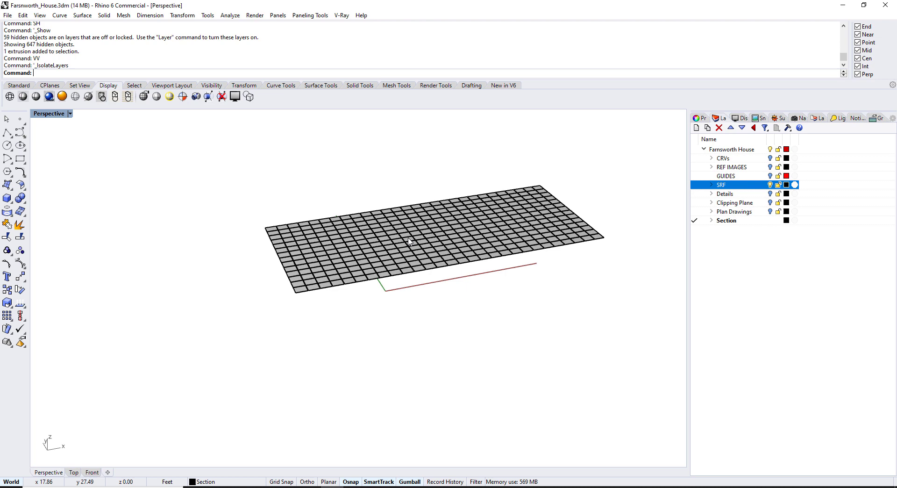
click(712, 185)
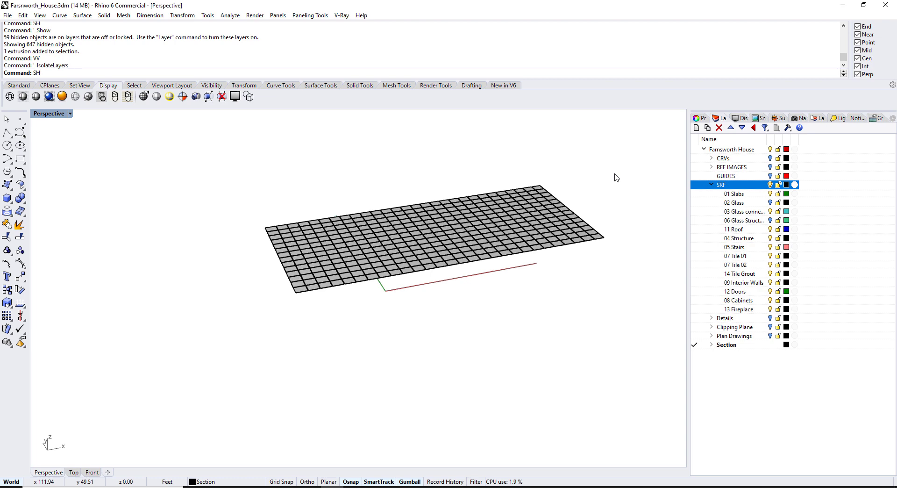
key(Return)
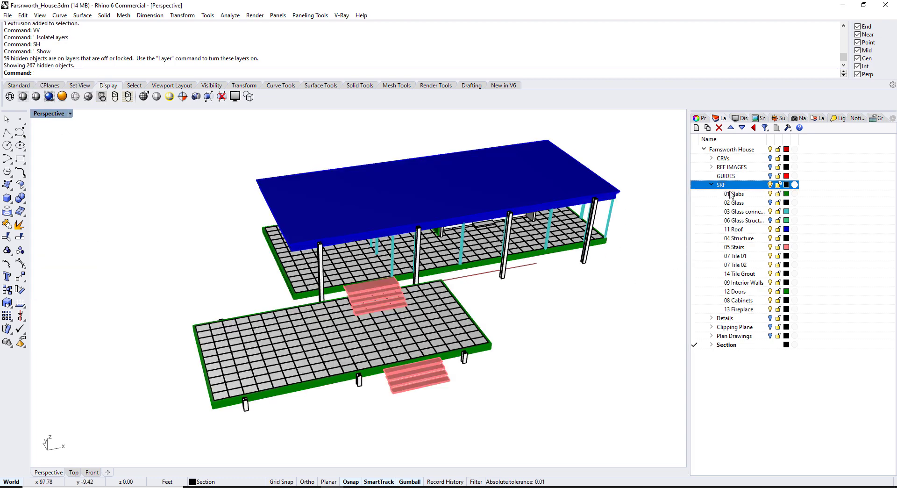
click(712, 185)
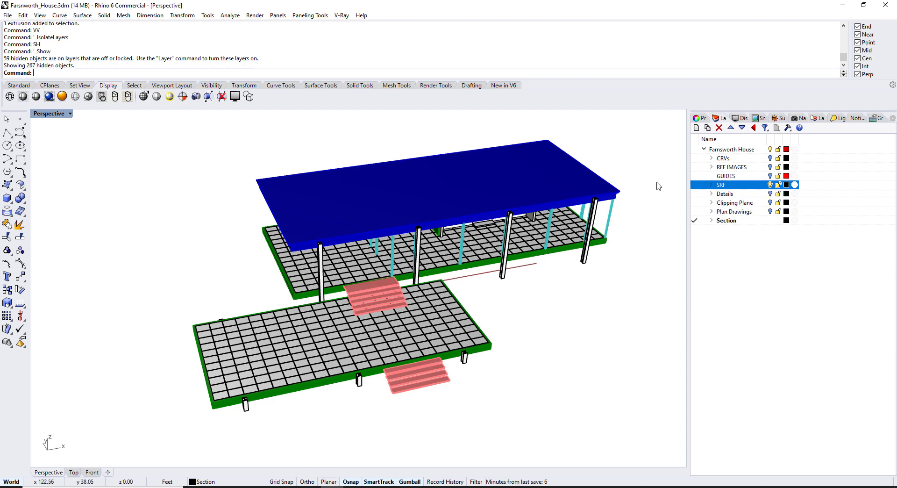
right_drag(657, 186, 390, 310)
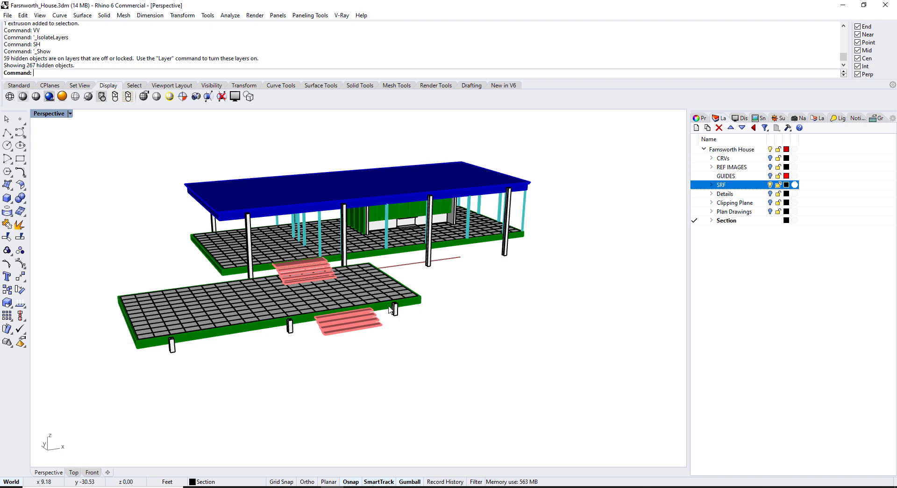
Run ViewCaptureToFile on the top-down Perspective view and accept the 1280 x 720 capture settings
right_drag(389, 310, 381, 289)
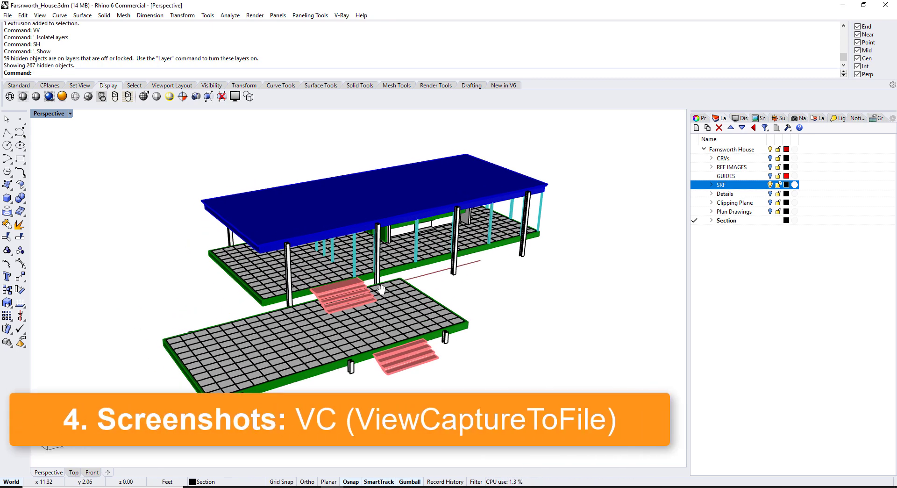
text(ViewCaptureToClipboard)
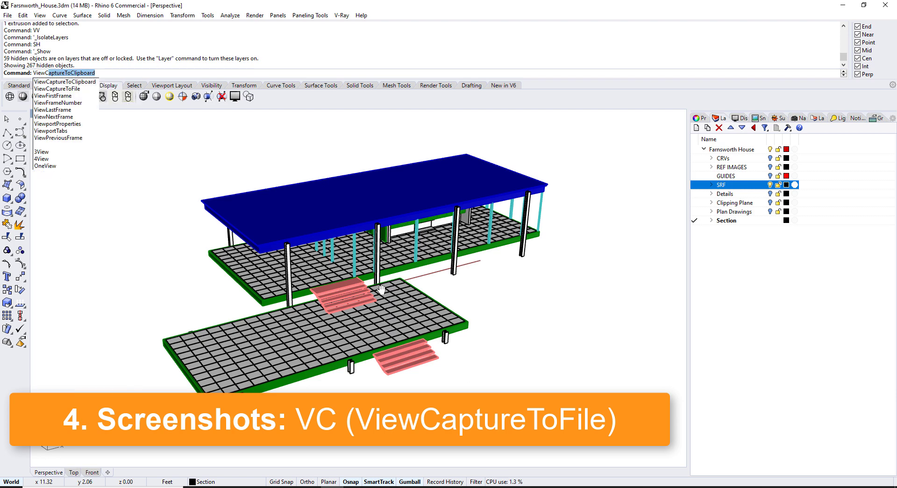
key(Down)
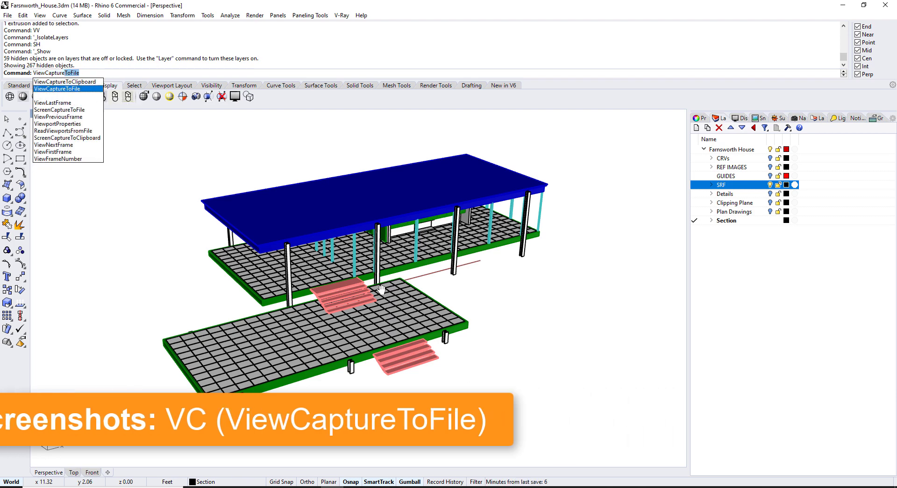
key(Return)
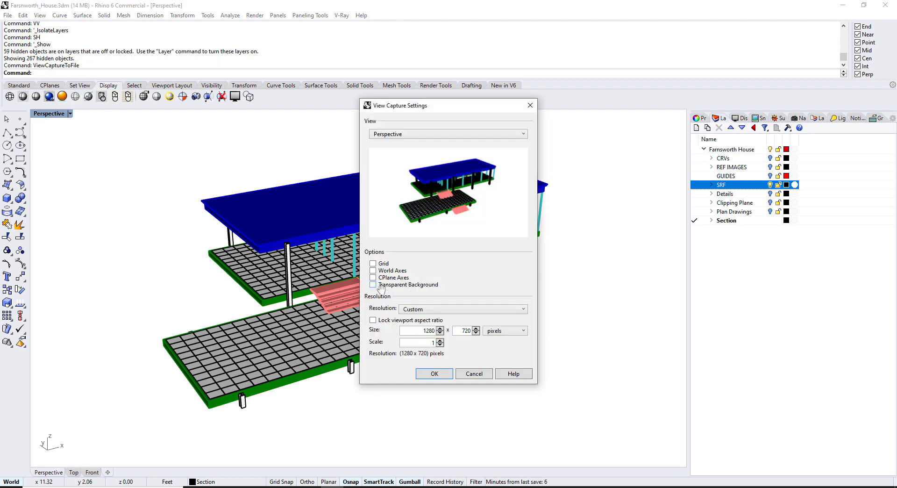
drag(500, 109, 516, 110)
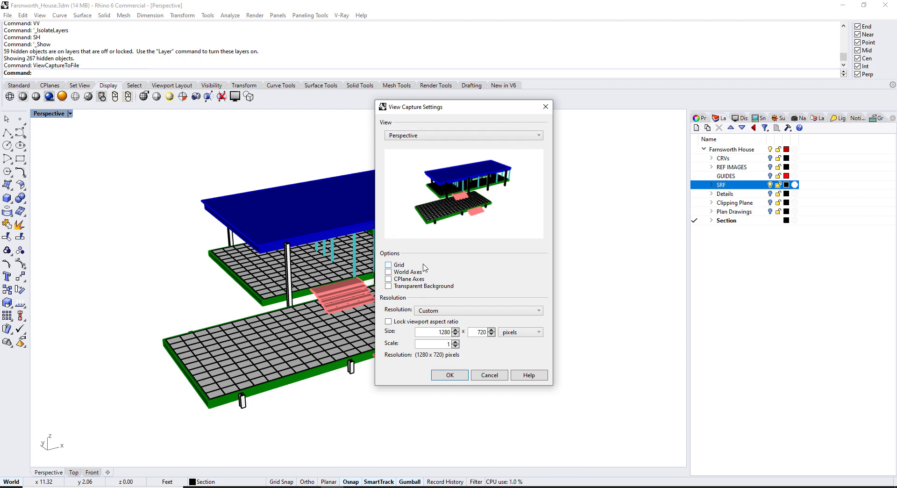
click(450, 375)
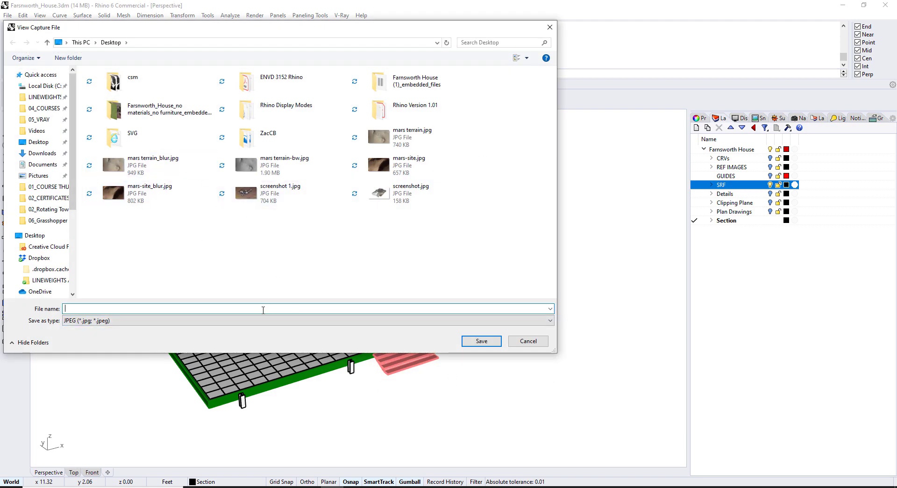
Recapture with the VC alias and save as screenshot 1.jpg, replacing the existing file
click(527, 341)
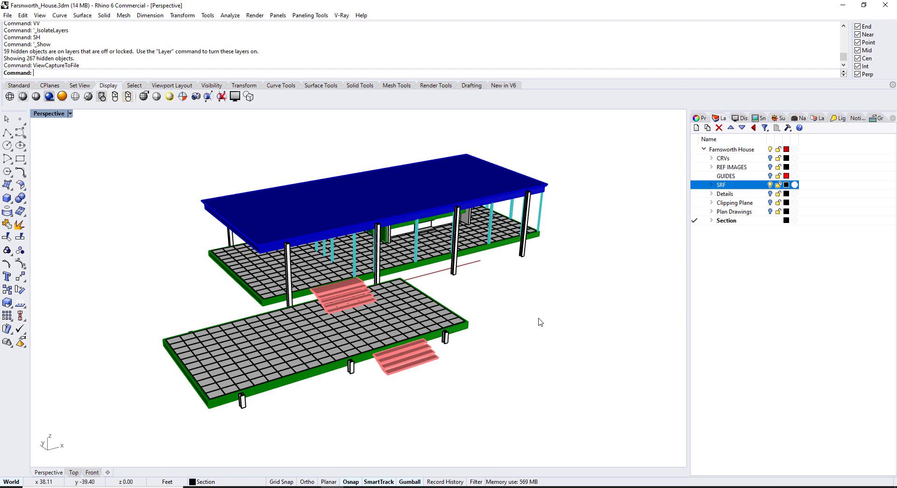
text(VC)
key(Return)
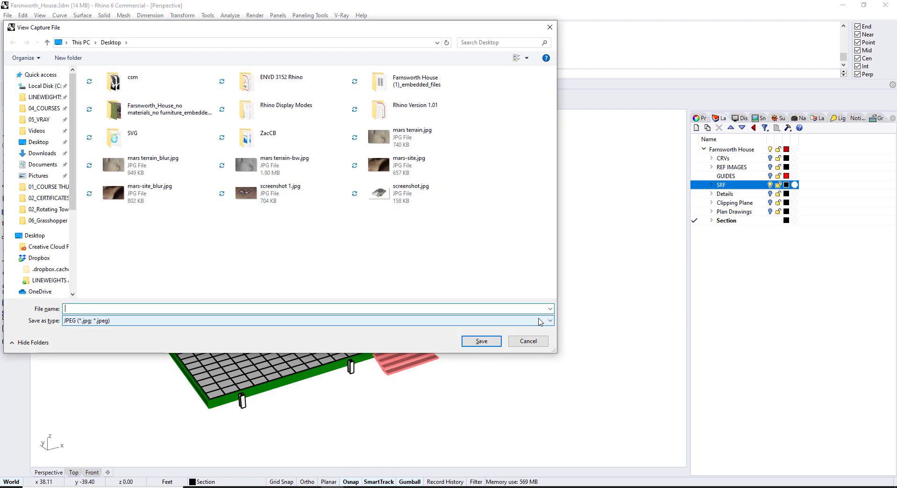
text(scr)
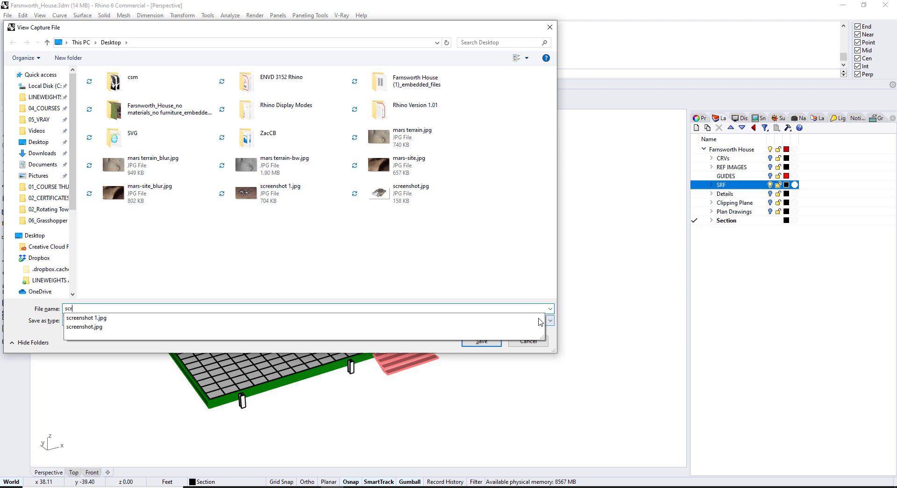
text(eenshot)
key(Down)
key(Return)
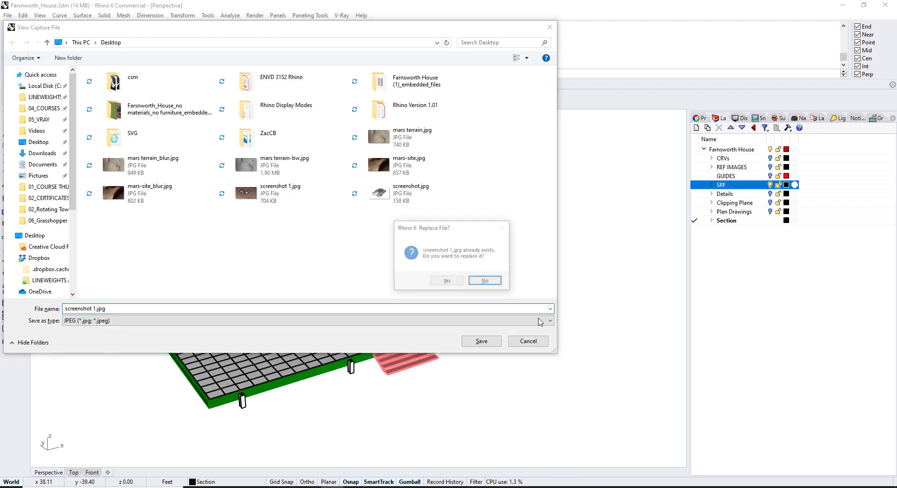
key(Left)
key(Return)
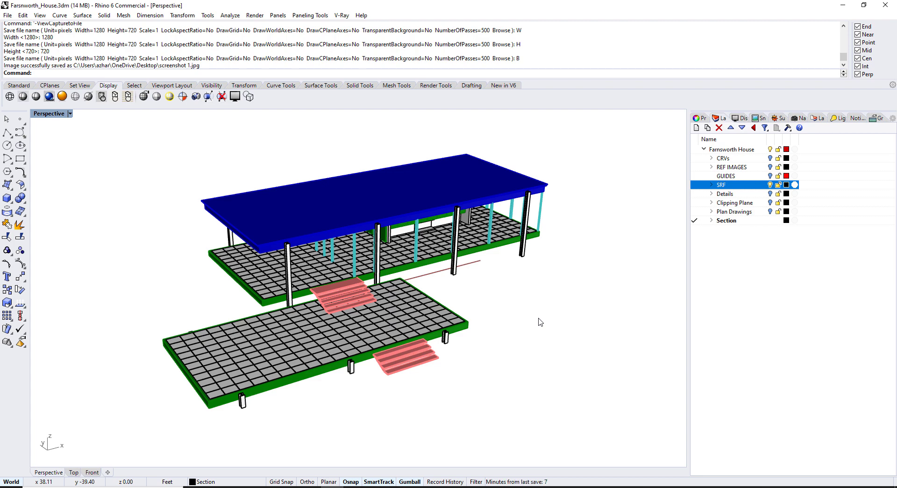
key(super+a)
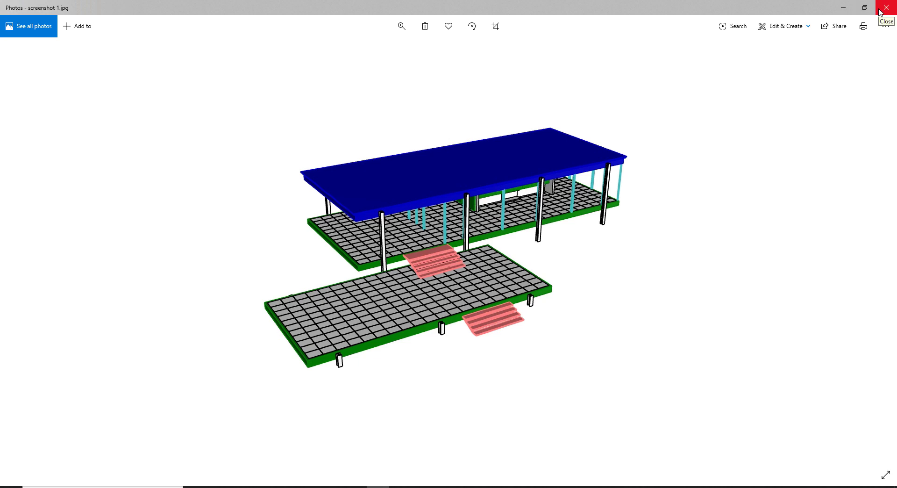
Close the screenshot 1.jpg preview in Photos
click(881, 11)
Inspect the VC alias's capture macro in Options > Aliases and cancel without changes
drag(633, 192, 639, 304)
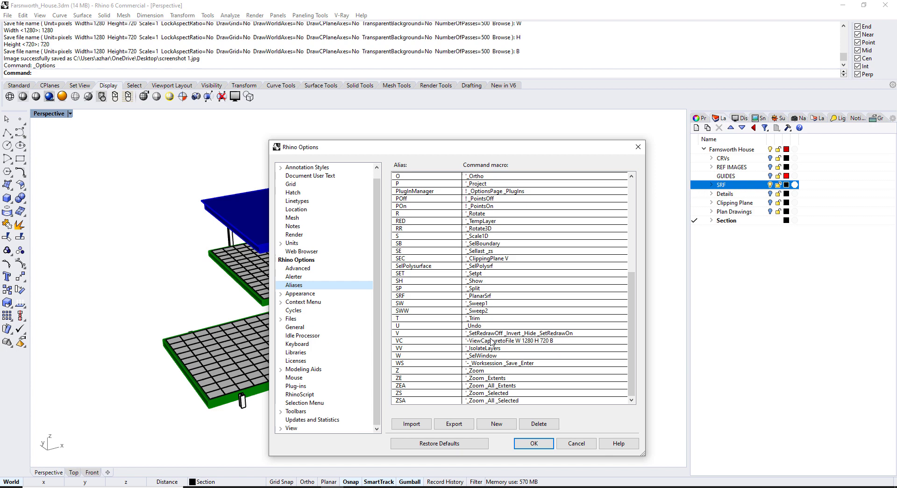
double_click(566, 341)
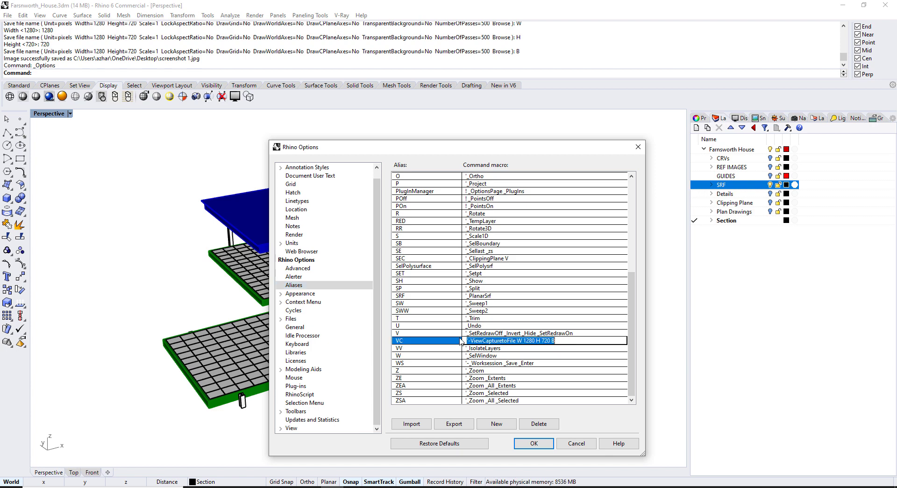
click(567, 444)
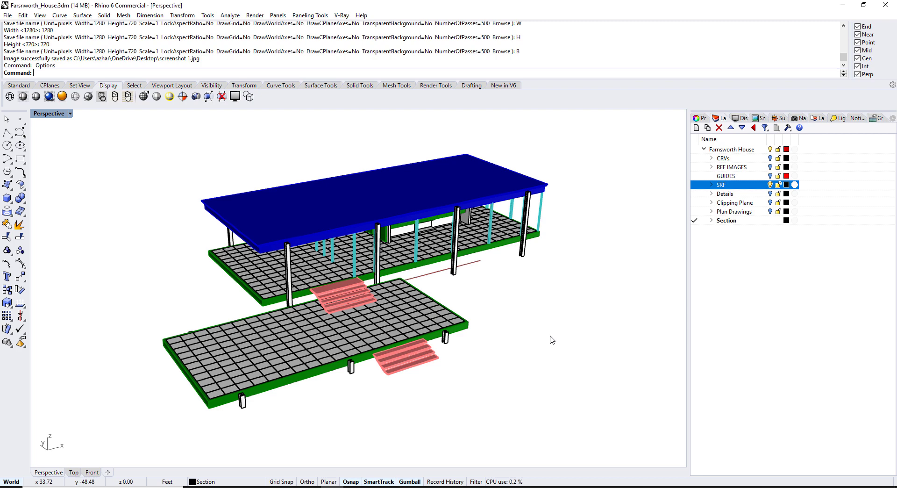
text(VC)
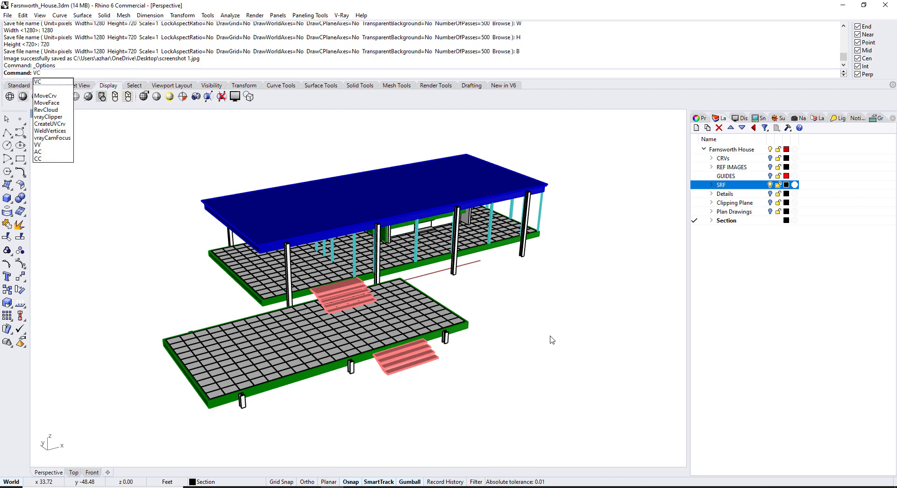
key(Return)
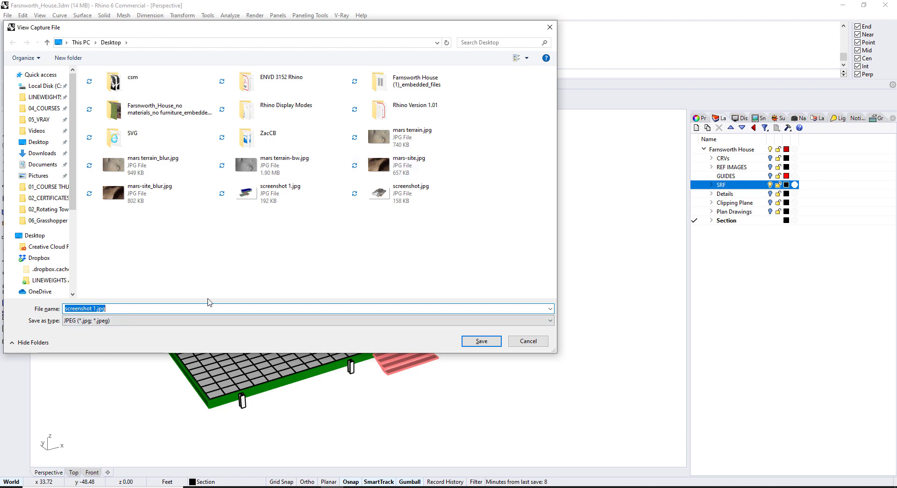
click(549, 26)
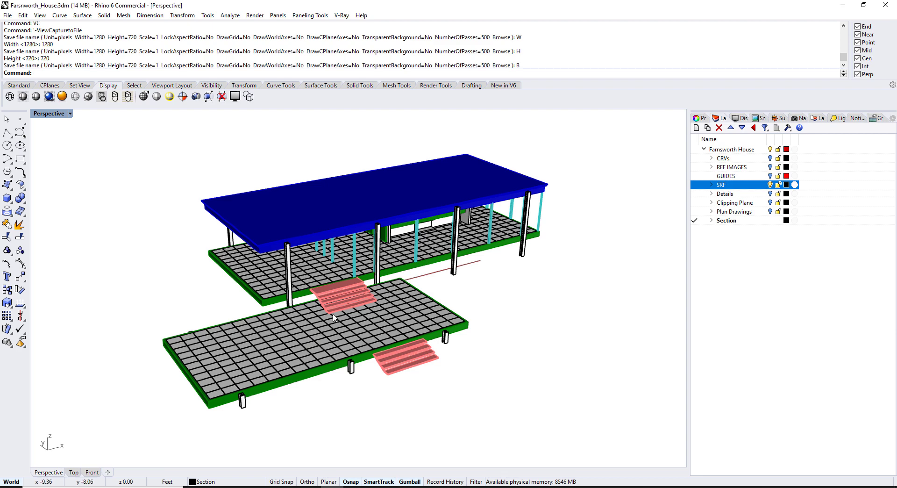
shift+right_drag(428, 291, 407, 282)
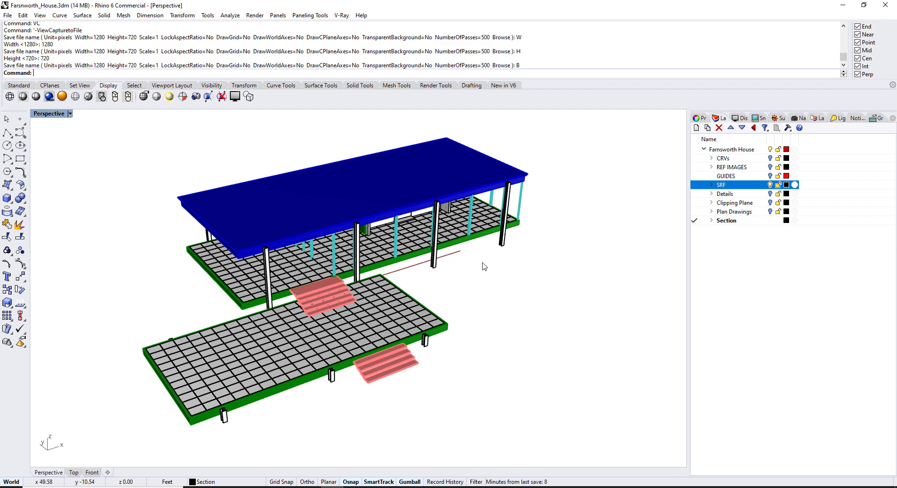
scroll(502, 255, up, 6)
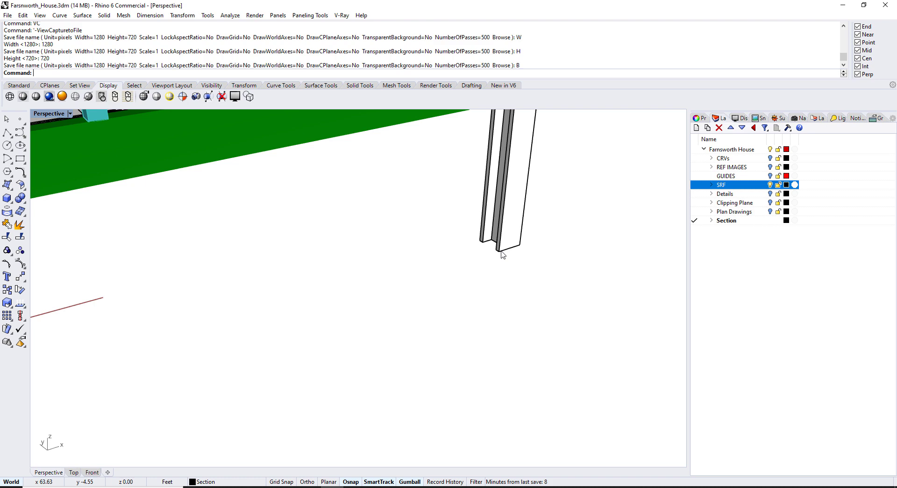
text(L)
key(Return)
click(498, 253)
scroll(498, 255, down, 5)
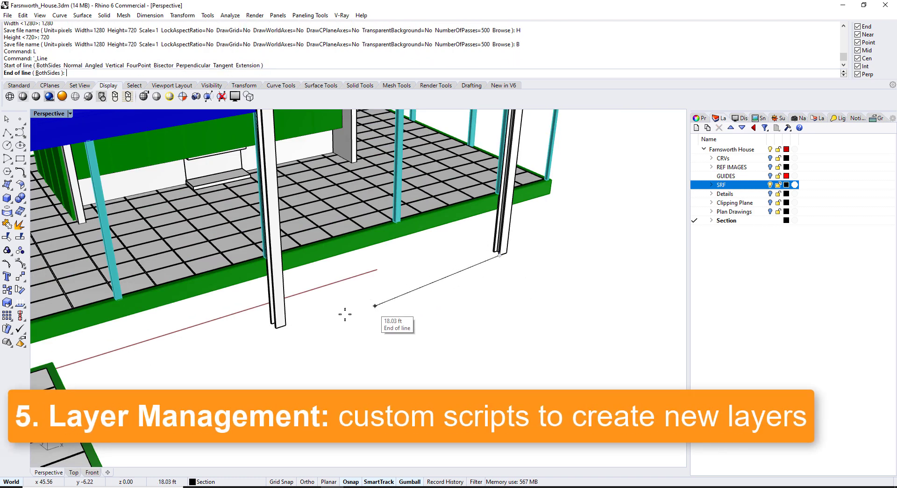
click(292, 322)
scroll(330, 310, down, 5)
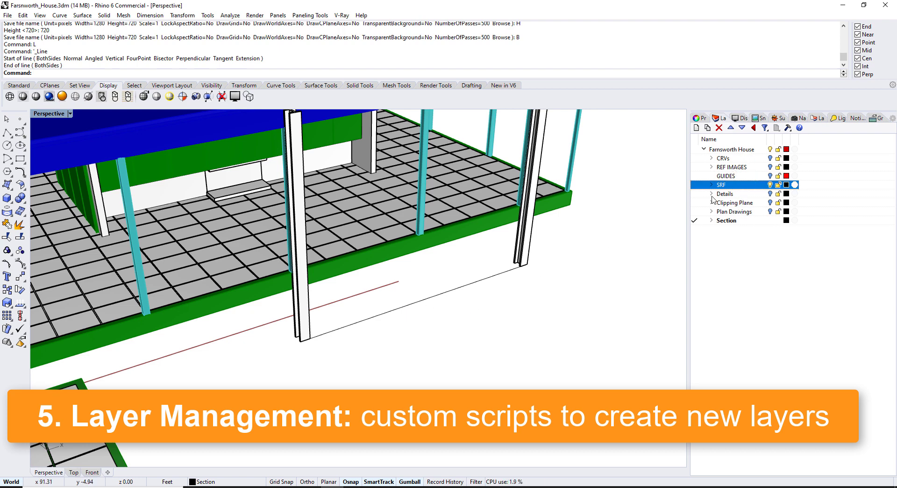
click(471, 281)
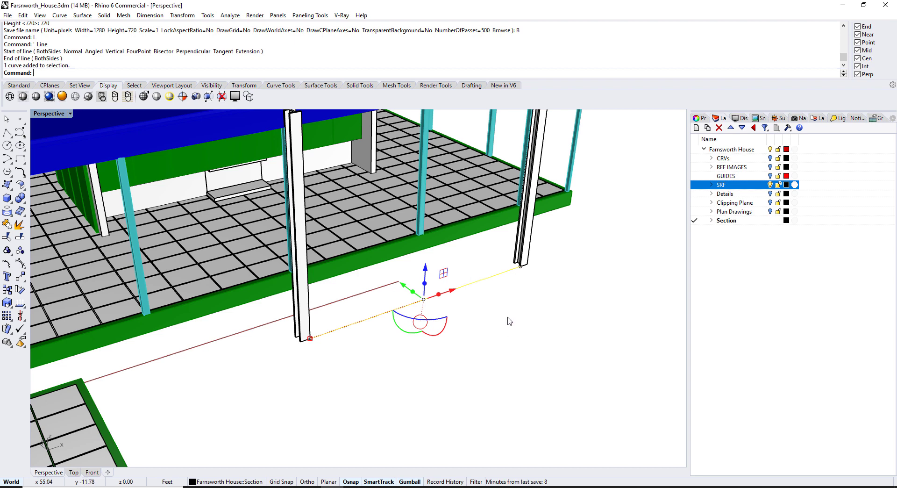
key(Delete)
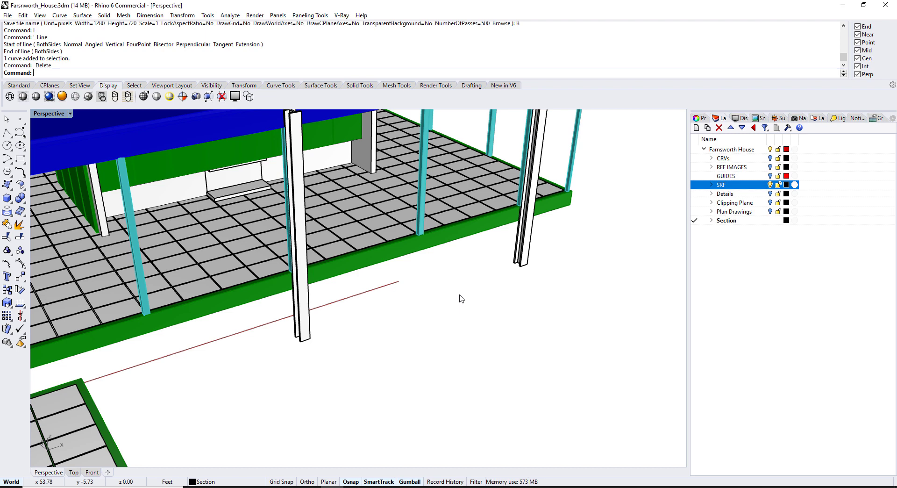
Create the LA_Guides layer with GG and draw a line between two column bases
text(GG)
key(Return)
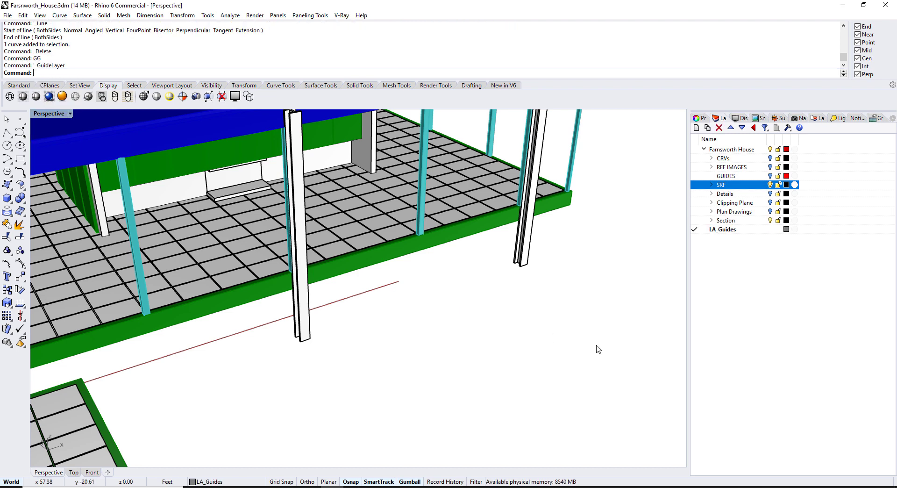
click(731, 229)
text(L)
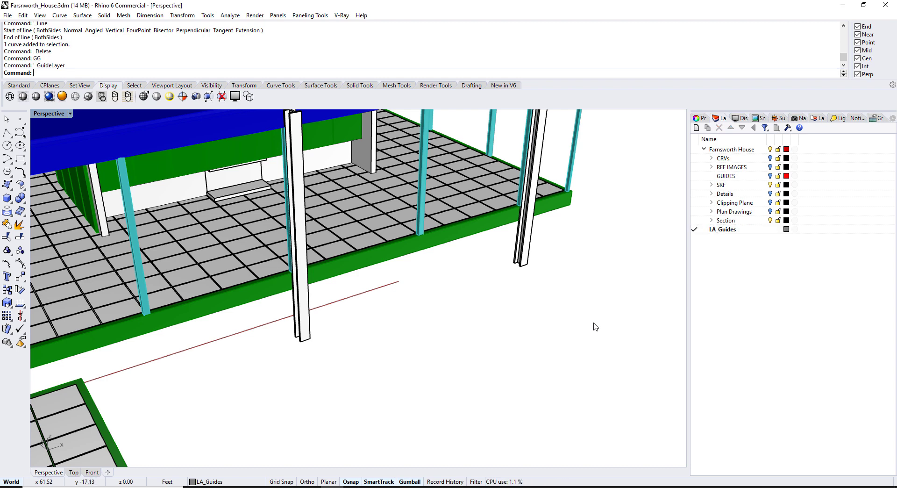
key(Return)
click(519, 265)
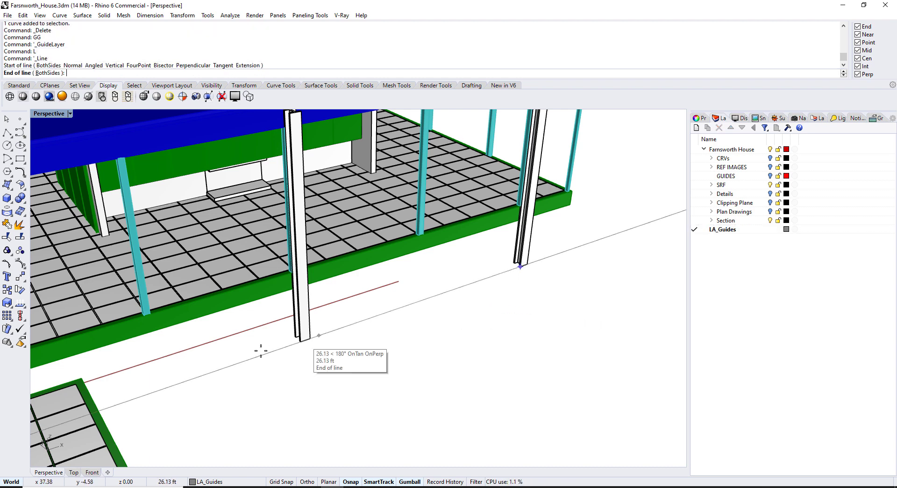
click(308, 337)
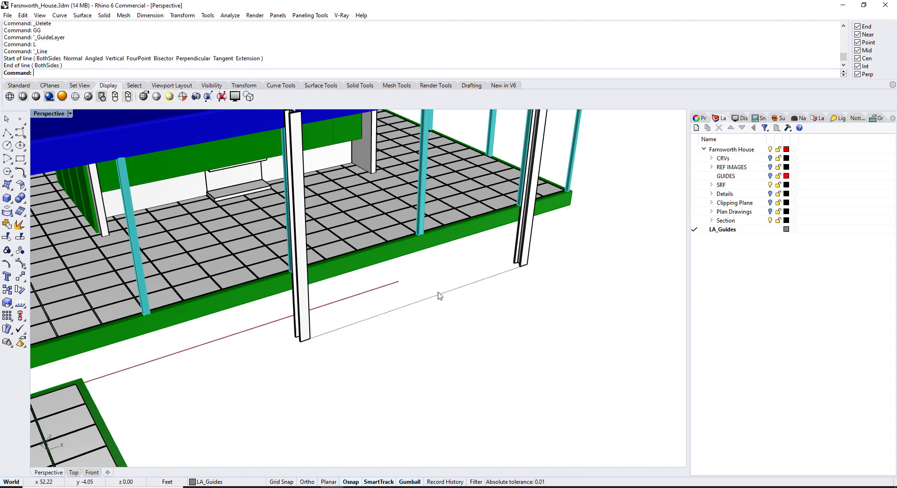
Try the GUIDES and REF IMAGES layers, then rerun GG to make LA_Guides current
right_drag(439, 294, 458, 315)
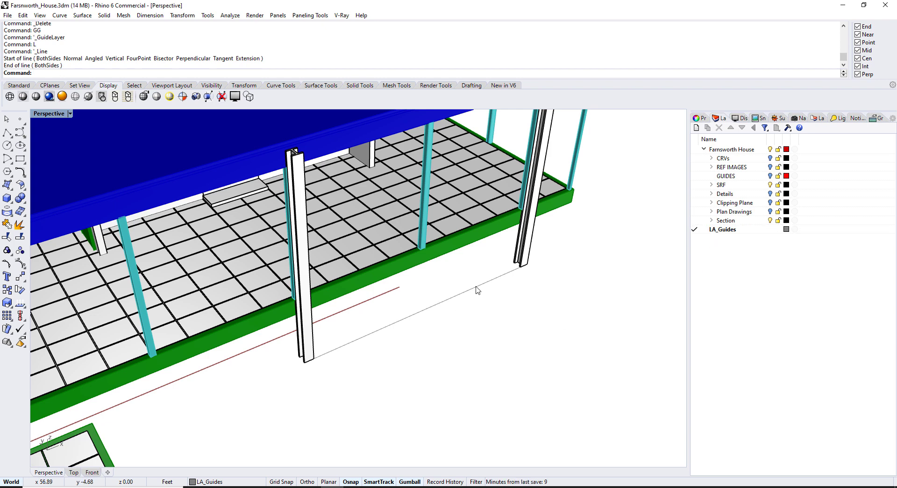
scroll(477, 290, up, 3)
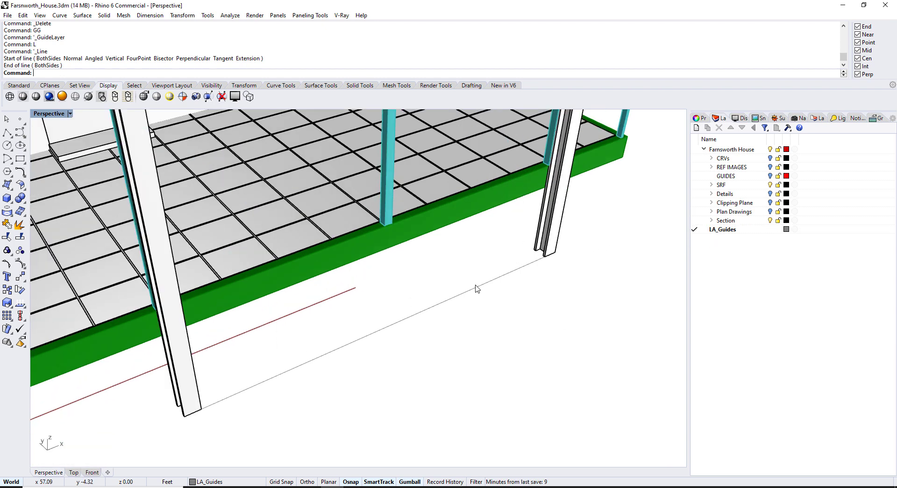
click(696, 177)
click(697, 167)
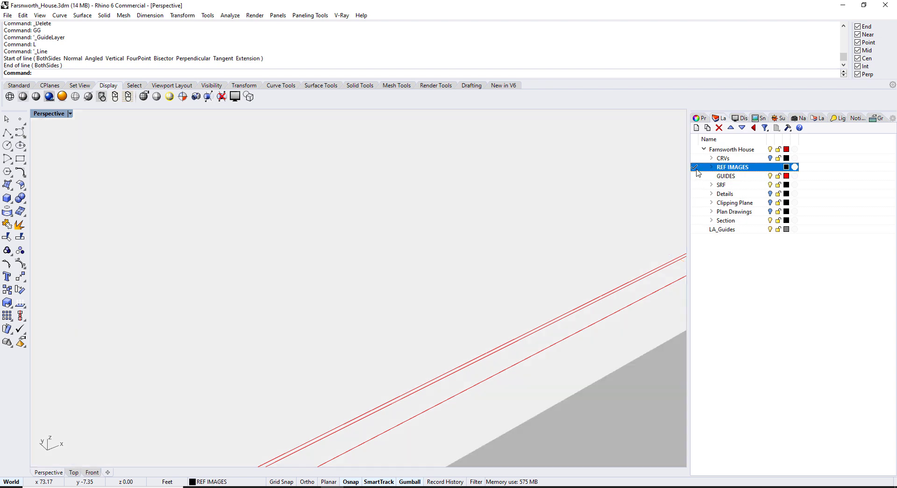
scroll(549, 237, down, 2)
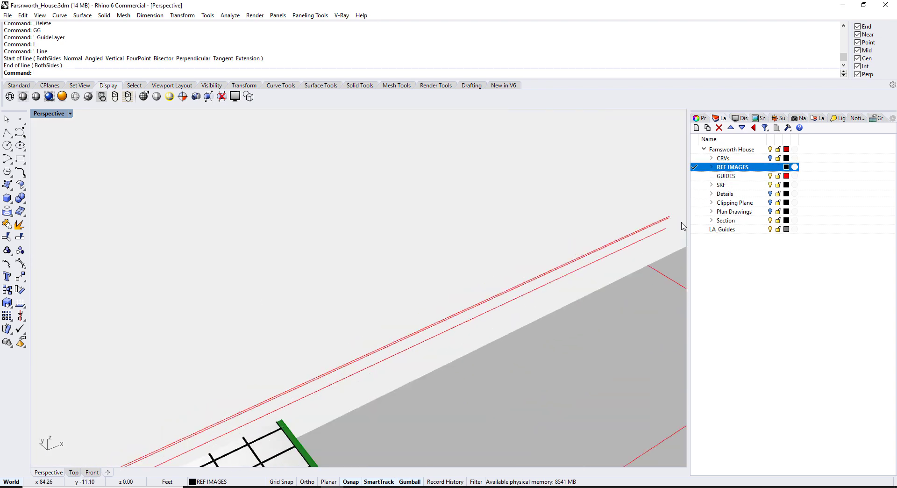
text(GG)
key(Return)
click(730, 230)
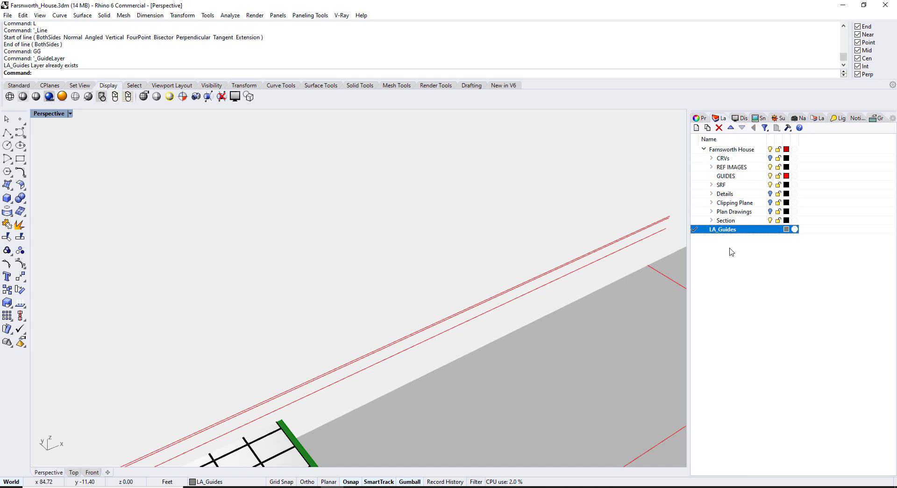
Turn off GUIDES and REF IMAGES and set linetype scale to 10 so the guide shows dashed
click(770, 176)
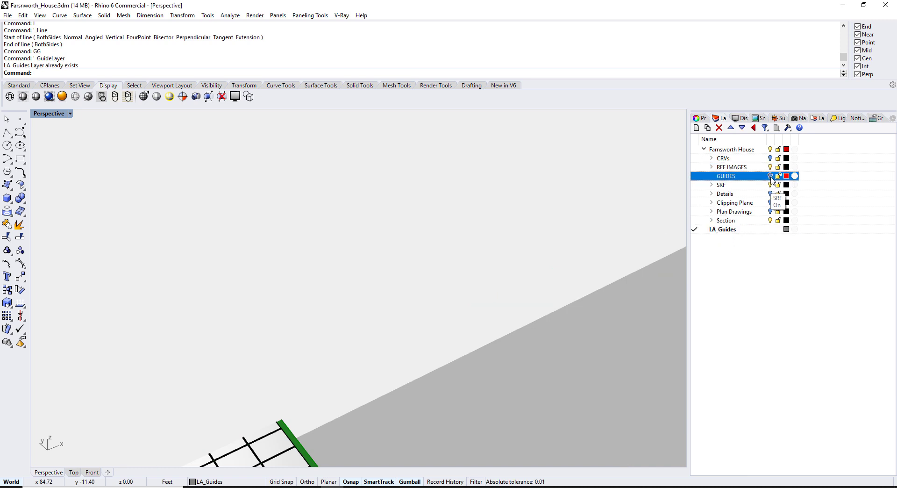
click(771, 167)
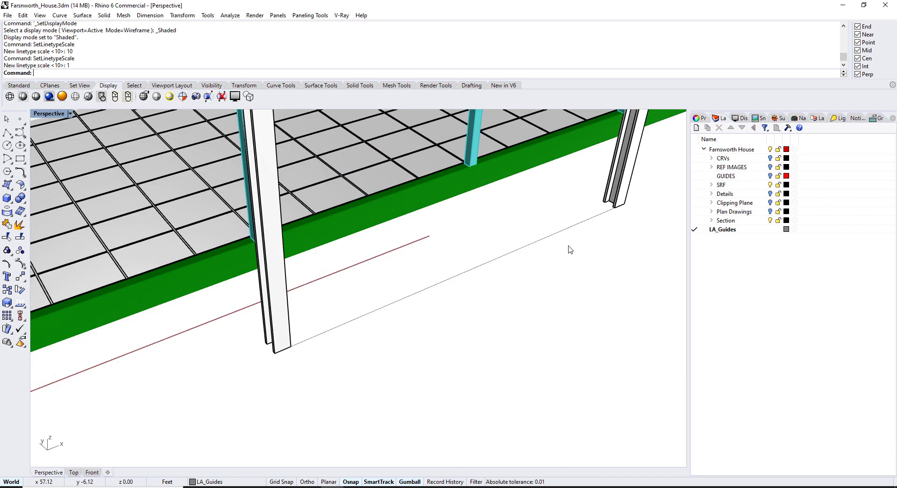
text(SetLine)
key(Return)
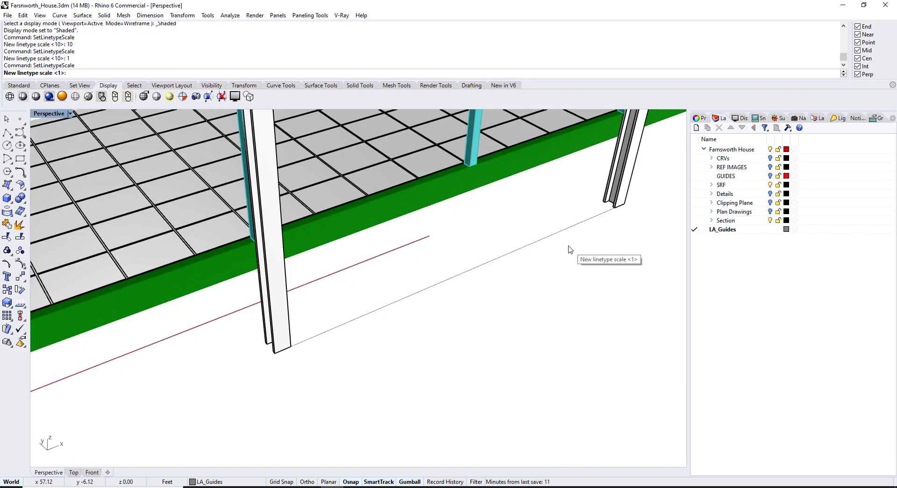
text(10)
key(Return)
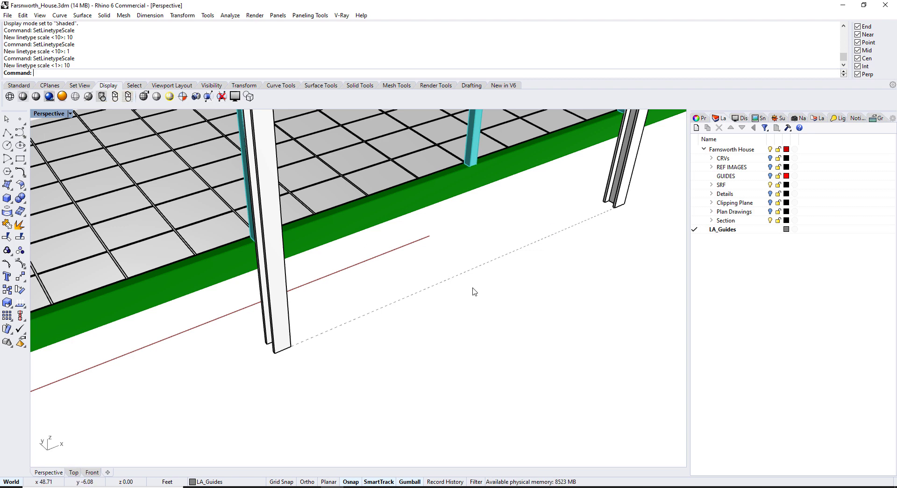
right_drag(473, 292, 470, 296)
scroll(472, 263, down, 10)
scroll(472, 263, up, 10)
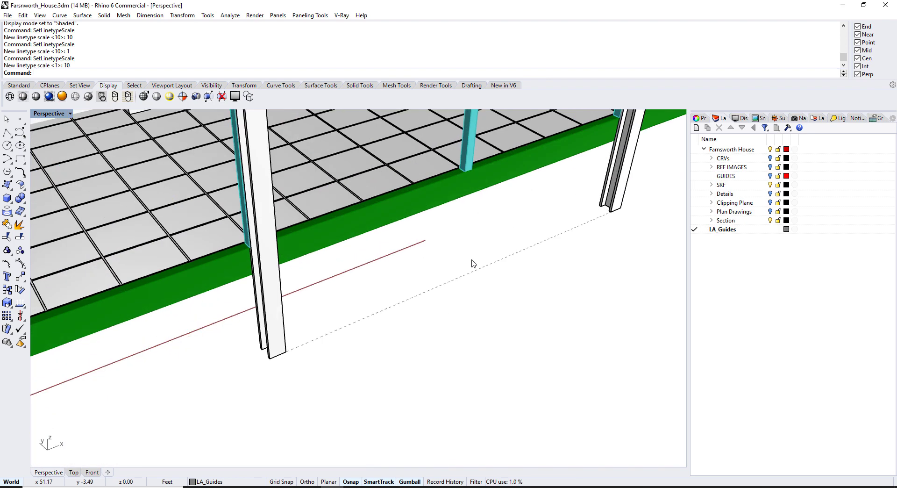
shift+right_drag(473, 263, 473, 255)
Create the red LA_TEMP layer with the RED alias
text(RED)
key(Return)
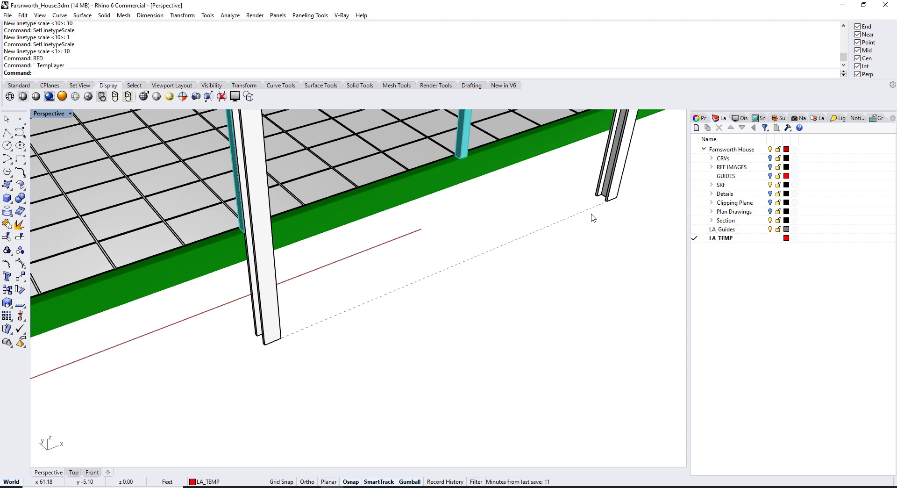
click(747, 239)
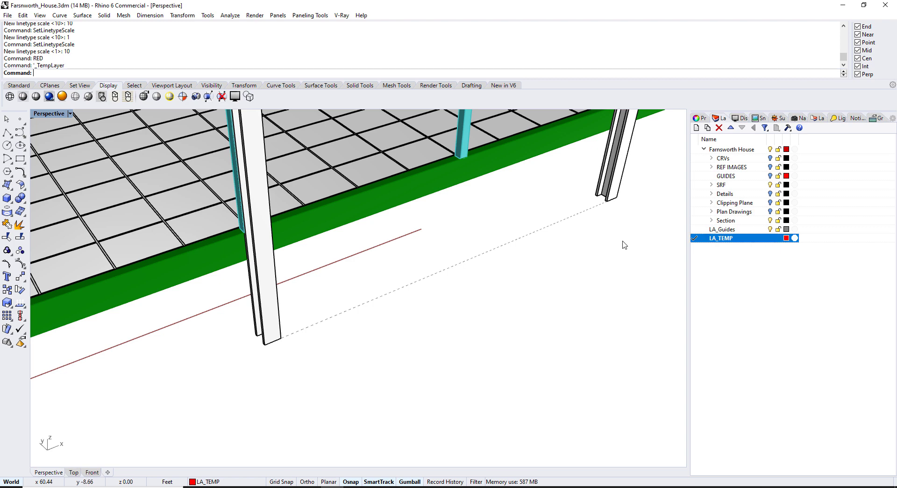
Draw a red line between the two column bases, then make LA_Guides current with GG
text(L)
key(Return)
click(607, 201)
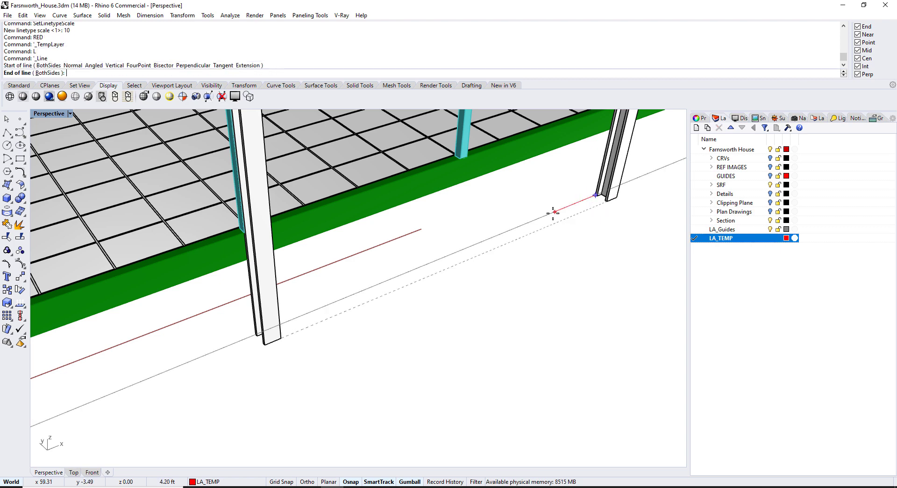
right_drag(551, 211, 428, 228)
click(172, 251)
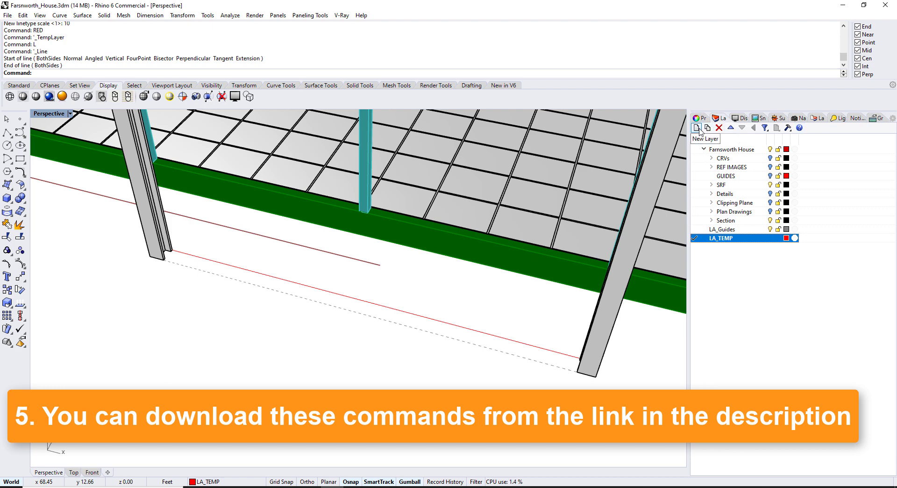
right_drag(467, 332, 307, 363)
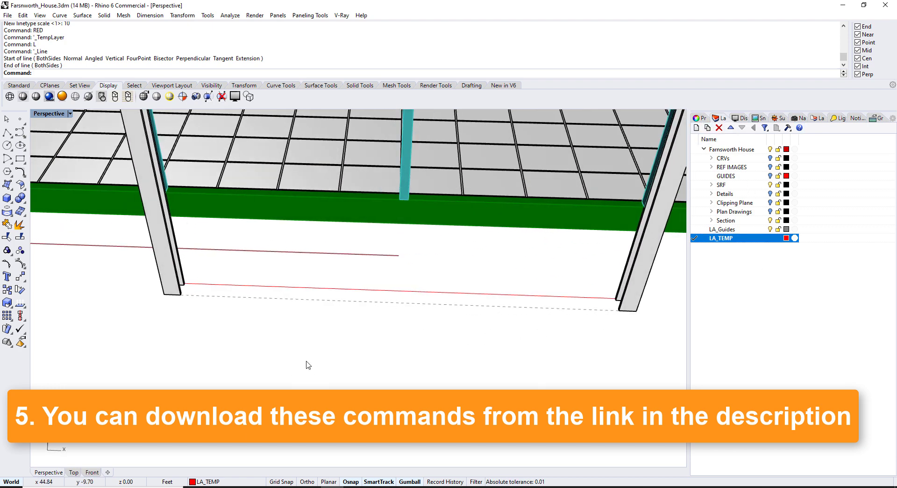
text(GG)
key(Return)
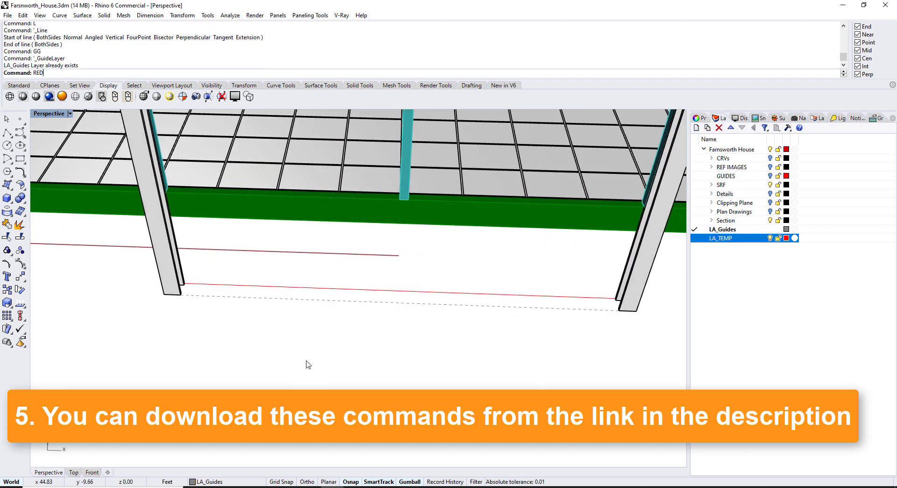
Make LA_TEMP the current layer again by repeating the last command
key(Return)
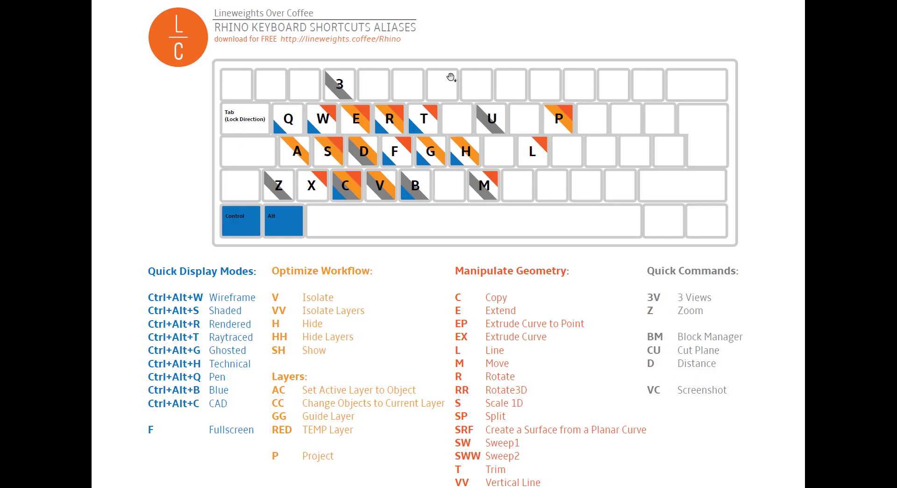